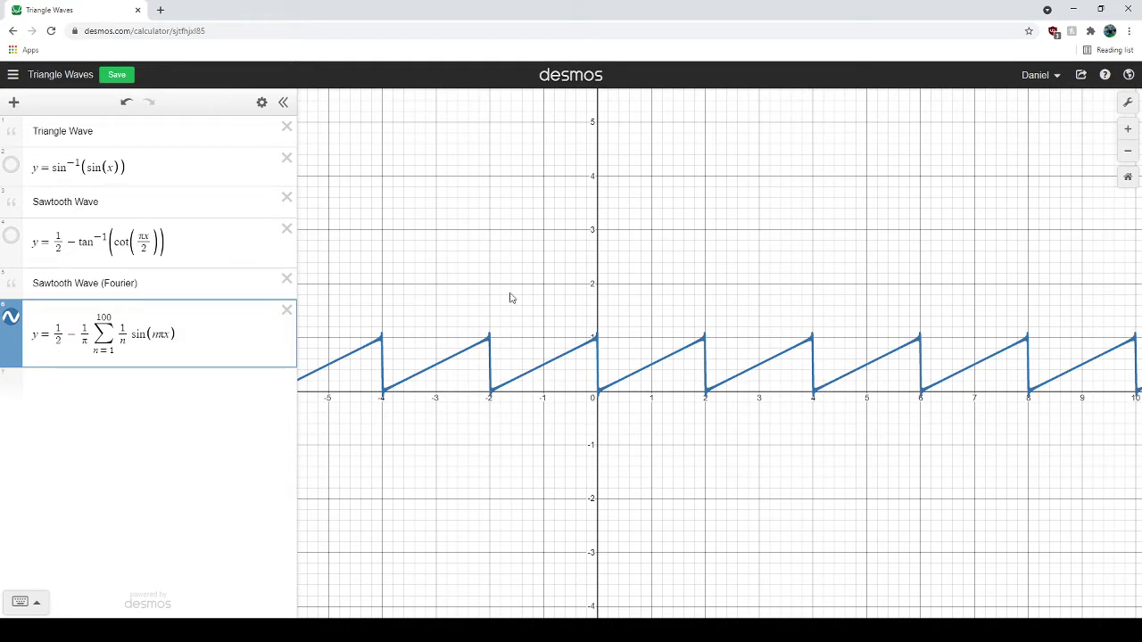
Hide the Fourier and triangle waves so only the green inverse-tangent sawtooth shows.
left_click(11, 321)
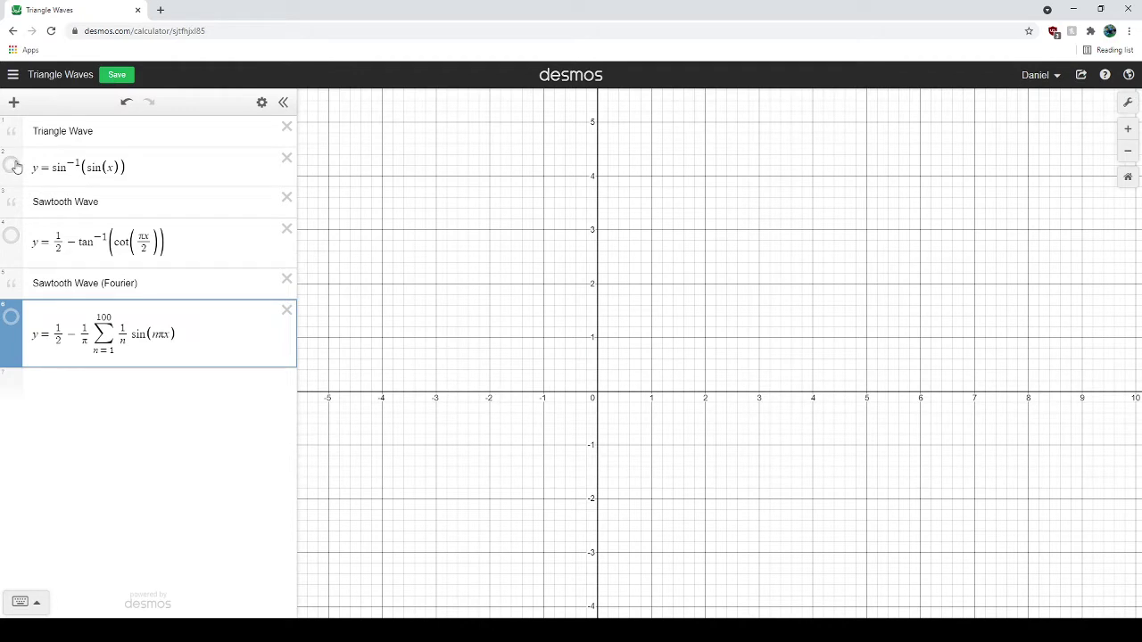
left_click(12, 166)
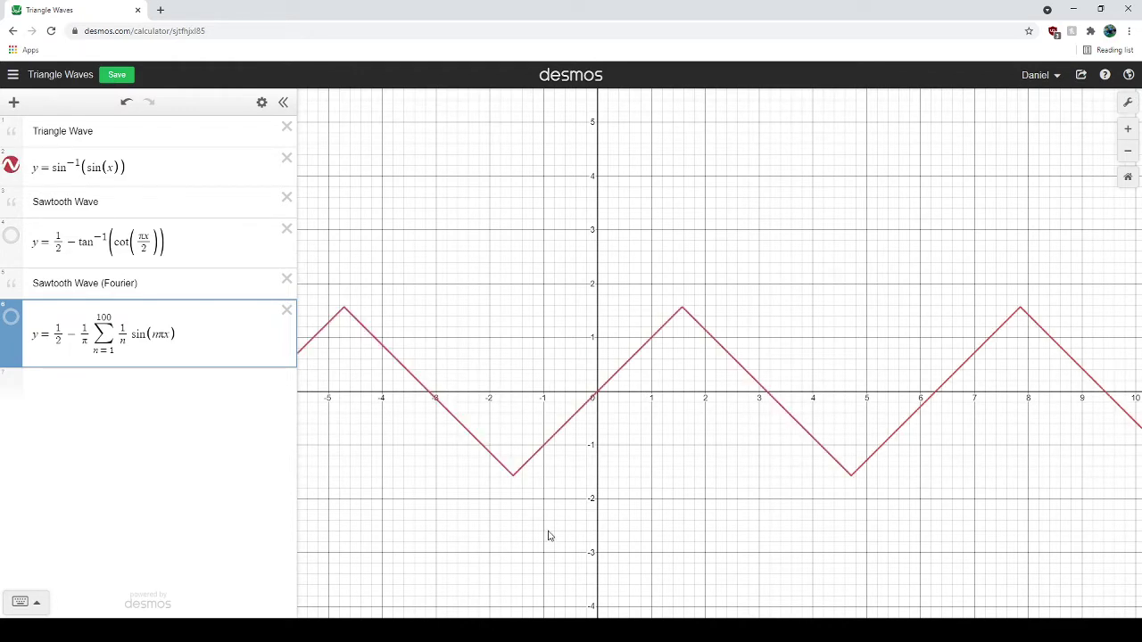
scroll(577, 535, "down", 3)
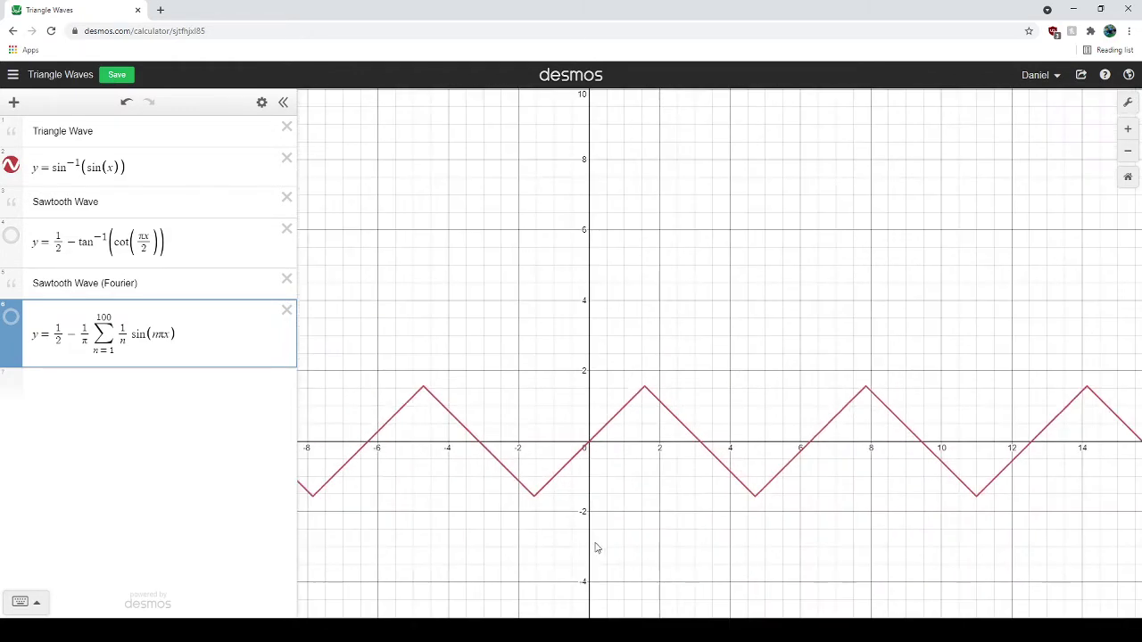
left_click(11, 166)
left_click(11, 237)
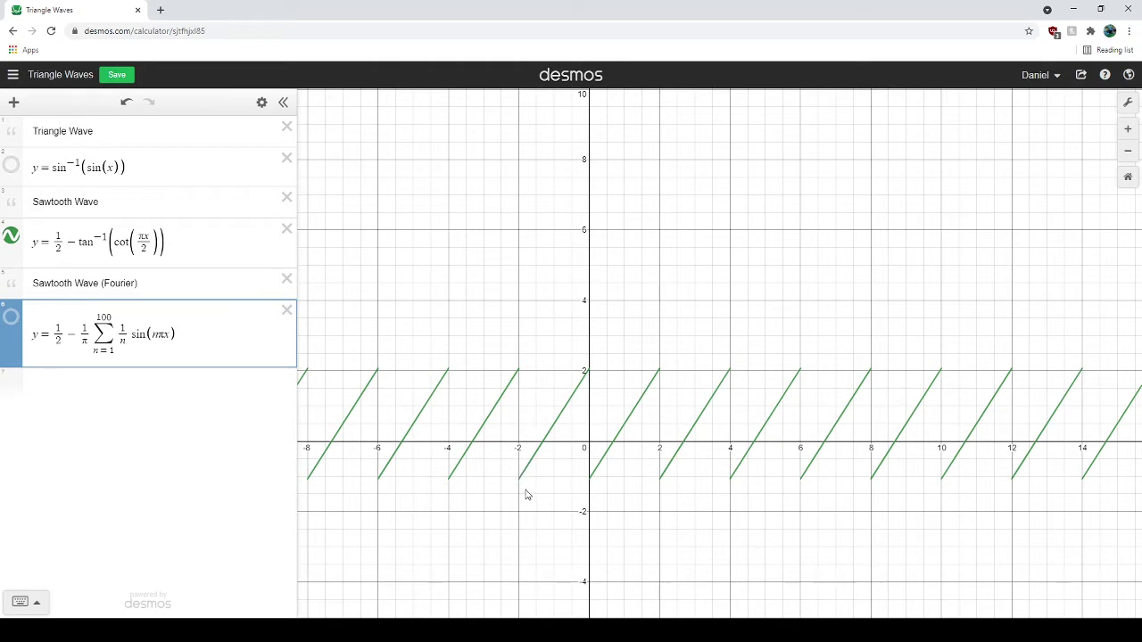
Inspect the green sawtooth's formula by selecting its cot(πx/2) and ½ − tan⁻¹ parts.
left_click(519, 379)
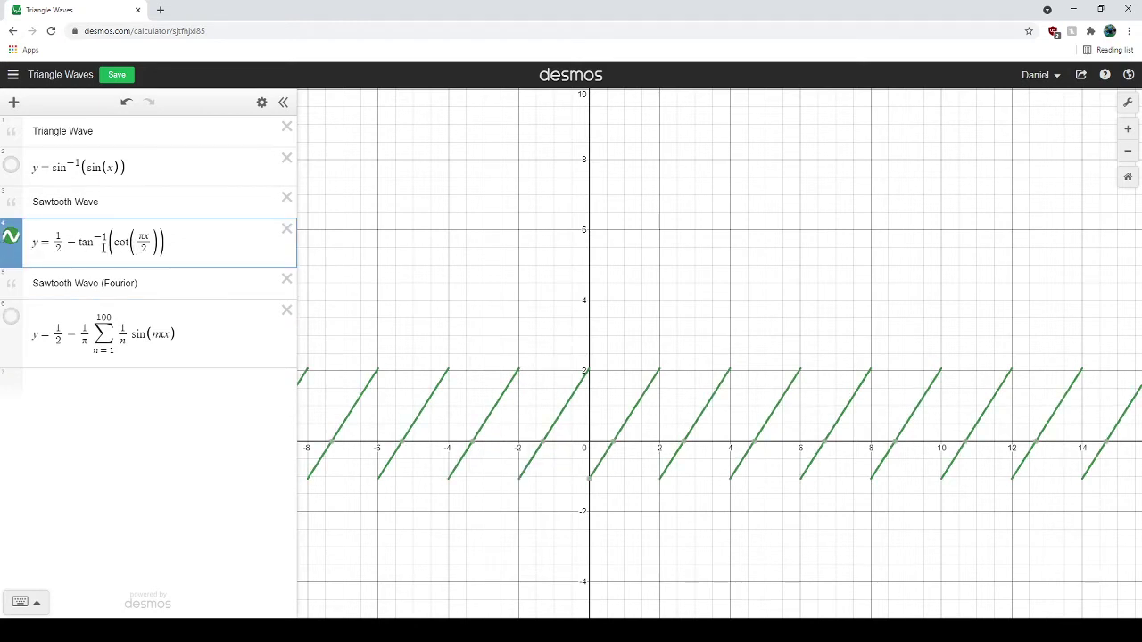
left_click_drag(123, 252, 132, 247)
left_click(125, 250)
double_click(123, 249)
key("shift+Home")
key("Right")
Hide the green sawtooth, show the blue Fourier sawtooth, and zoom in.
left_click(8, 238)
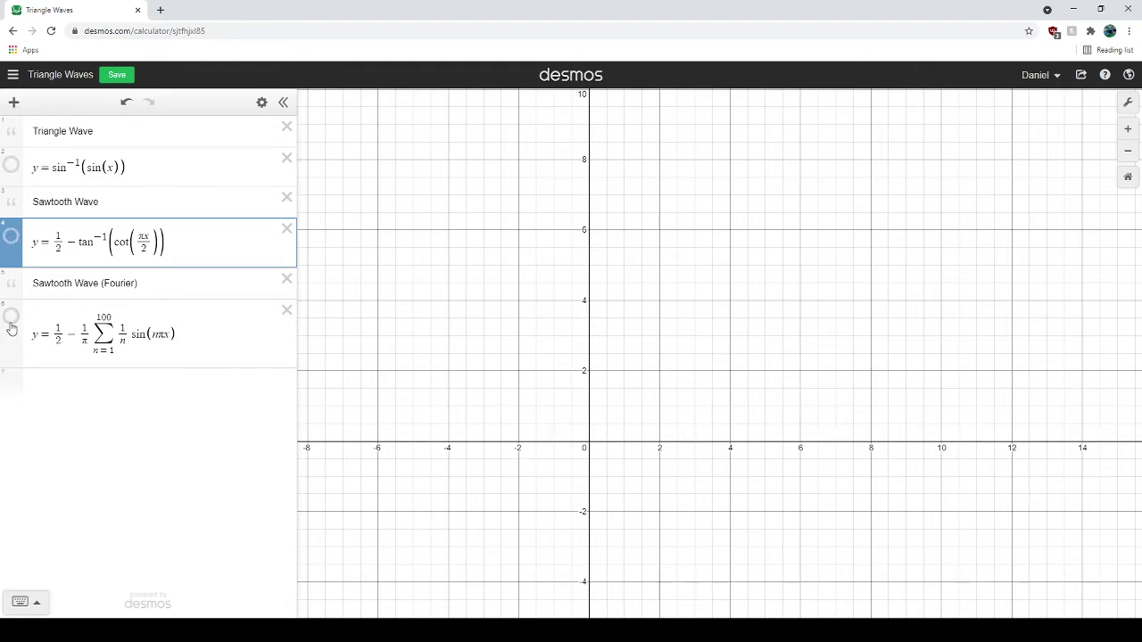
left_click(9, 319)
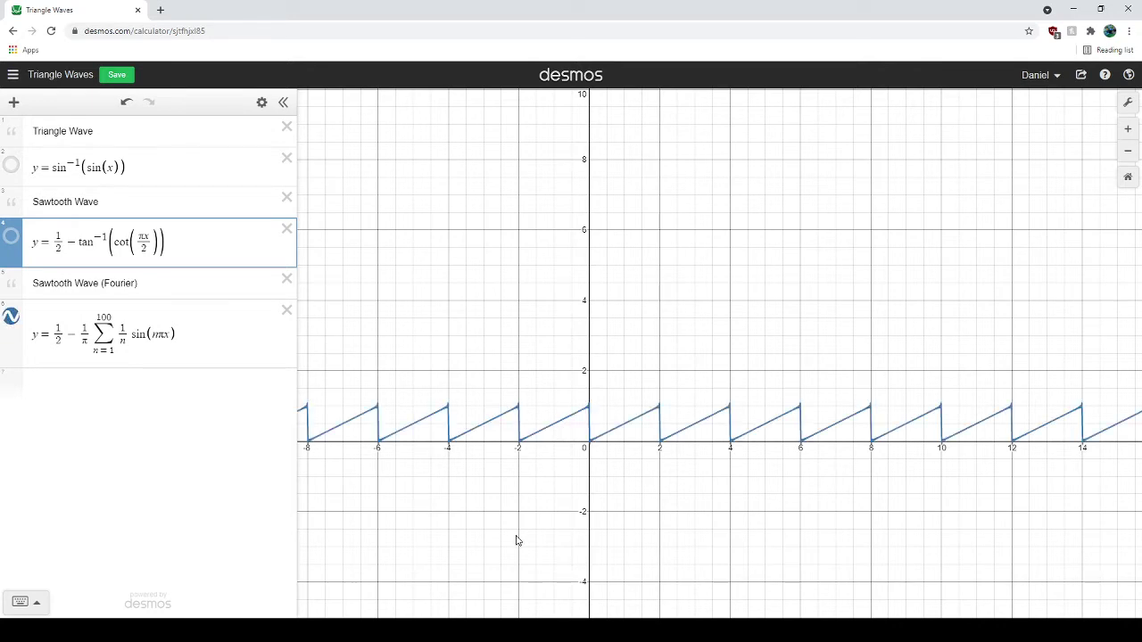
scroll(502, 548, "up", 2)
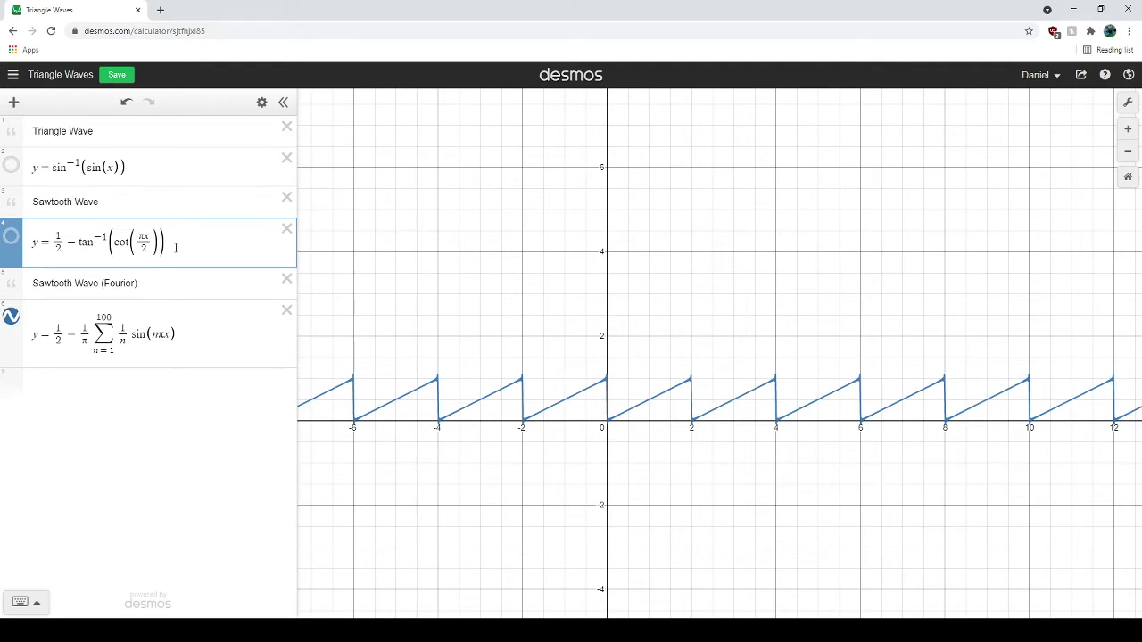
left_click_drag(176, 248, 40, 243)
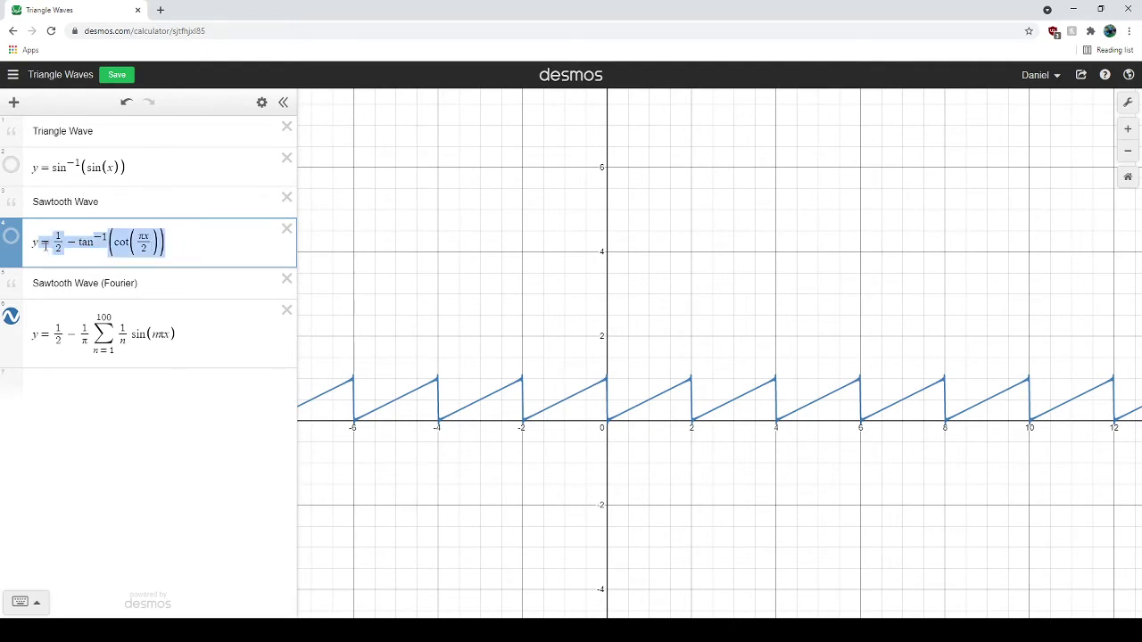
left_click(179, 242)
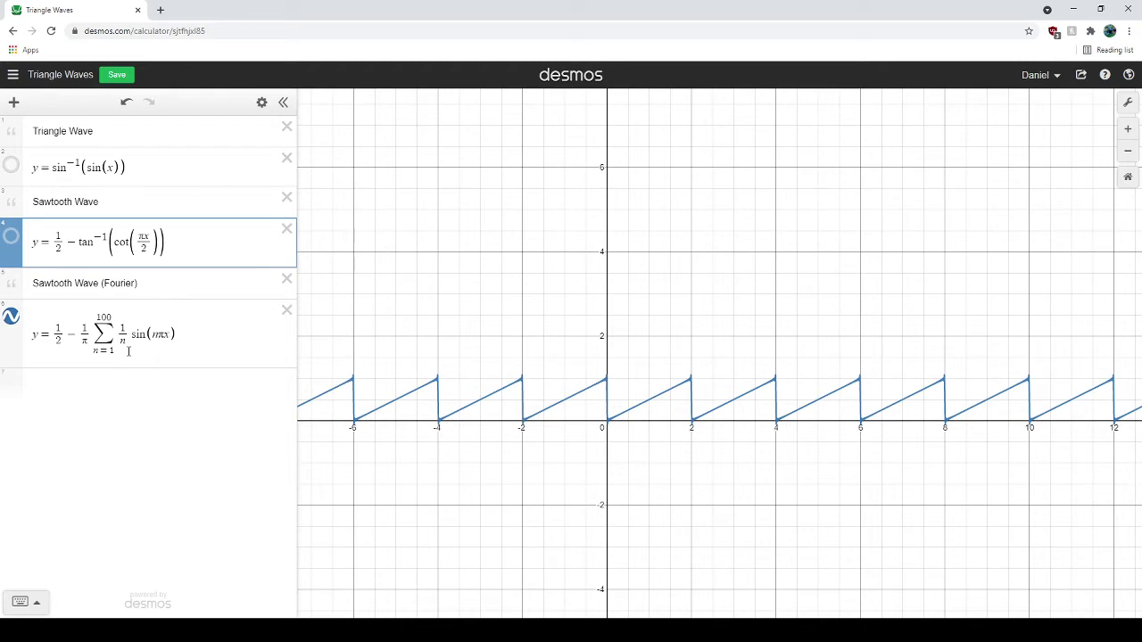
left_click(113, 319)
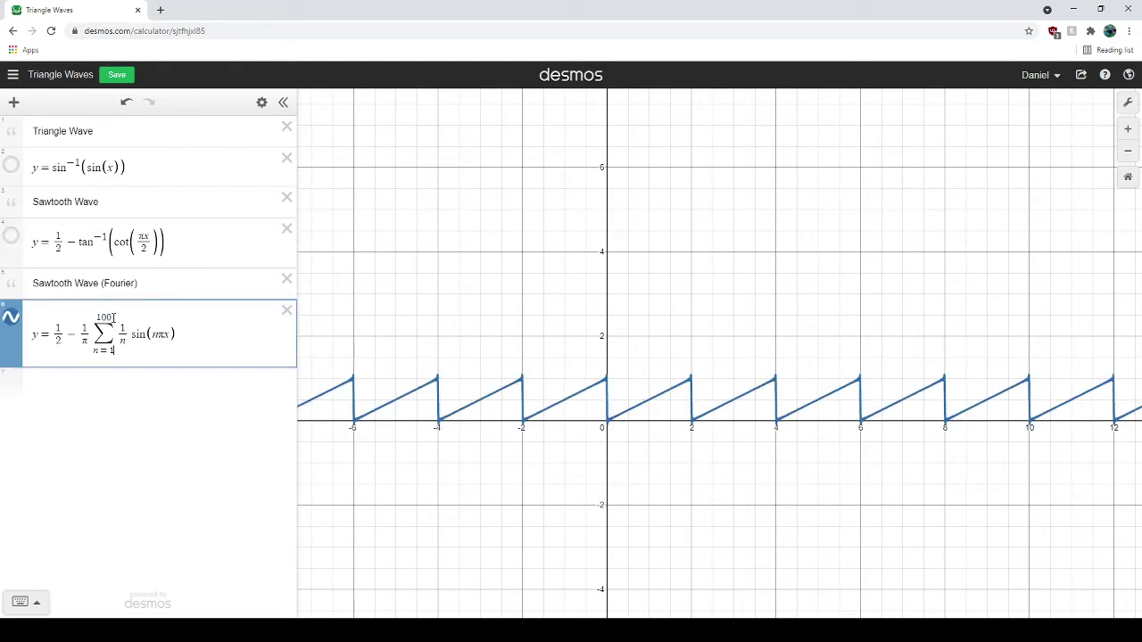
left_click_drag(112, 319, 109, 322)
left_click(109, 320)
key("BackSpace")
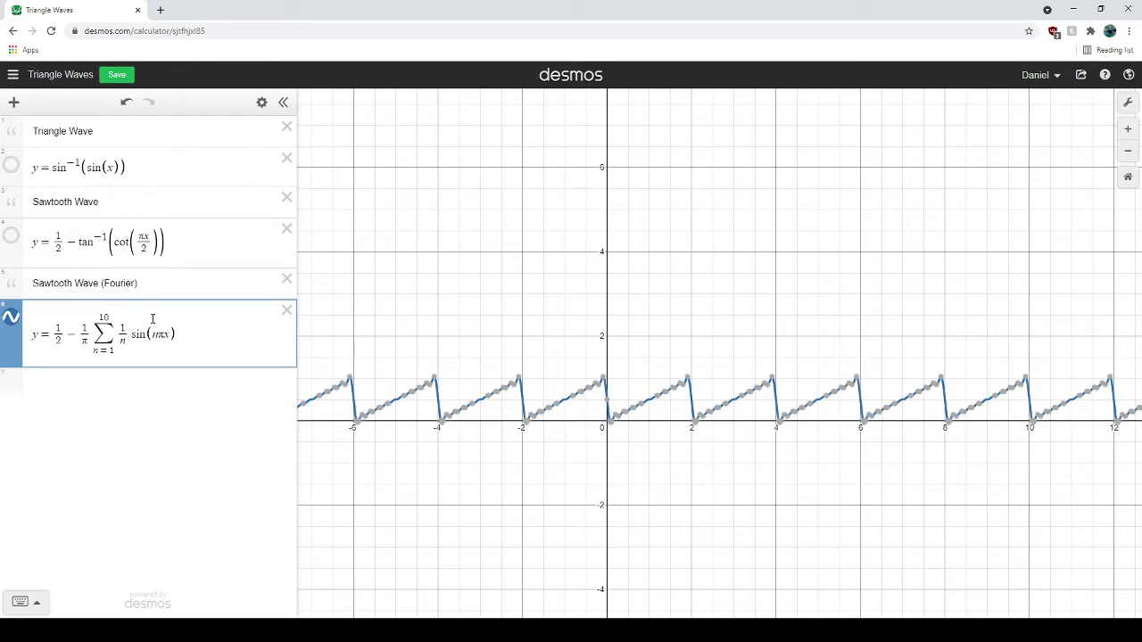
left_click(434, 584)
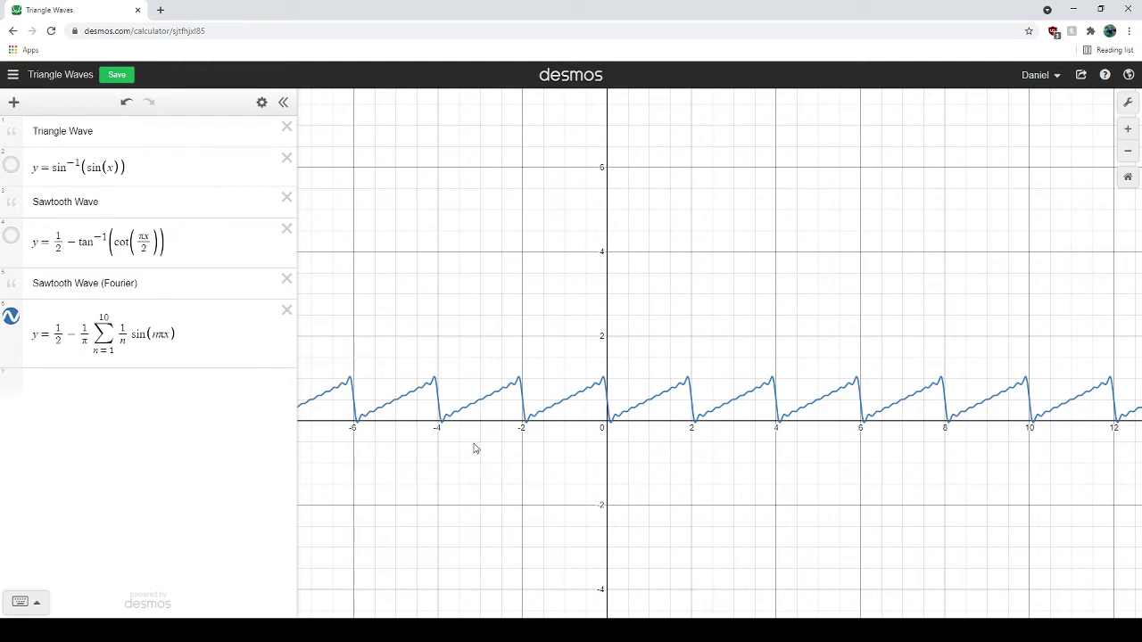
left_click(109, 312)
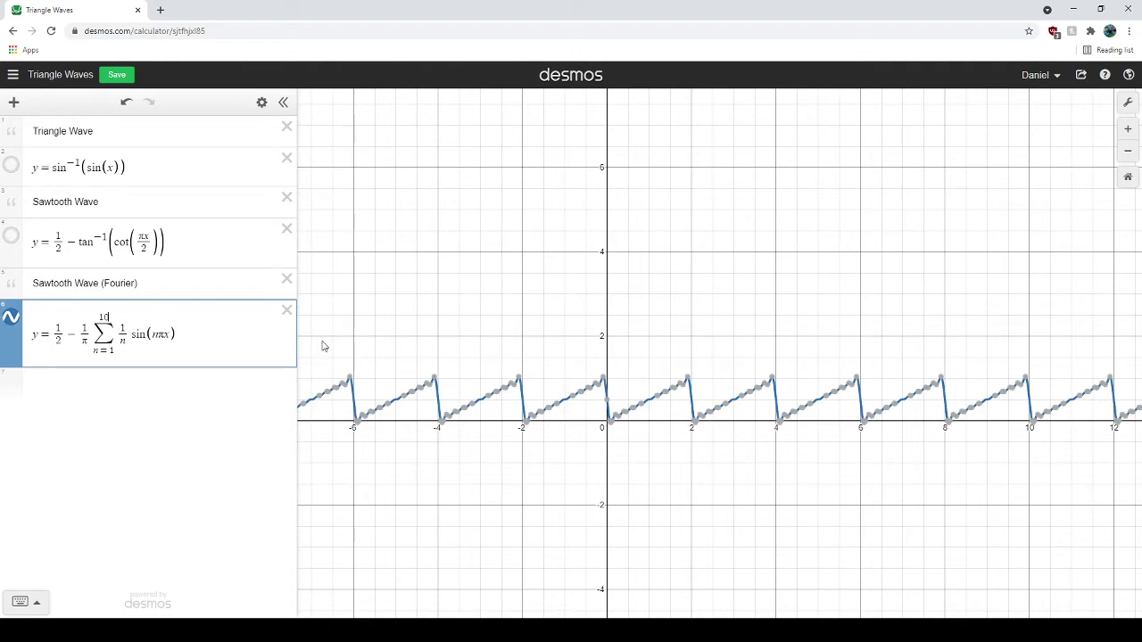
type("00")
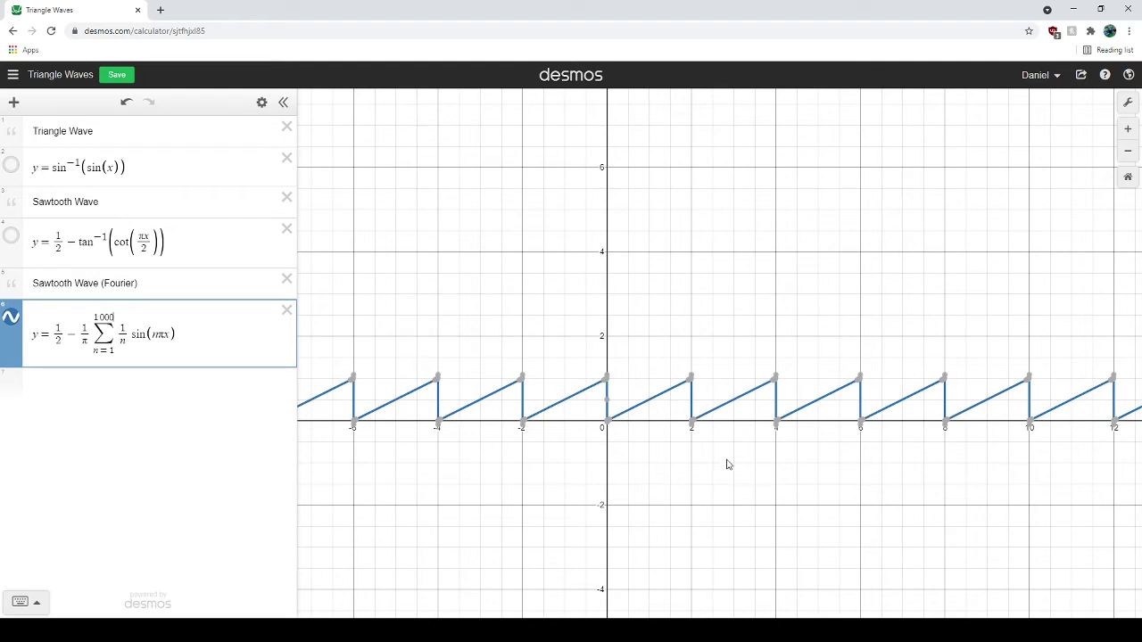
left_click(590, 497)
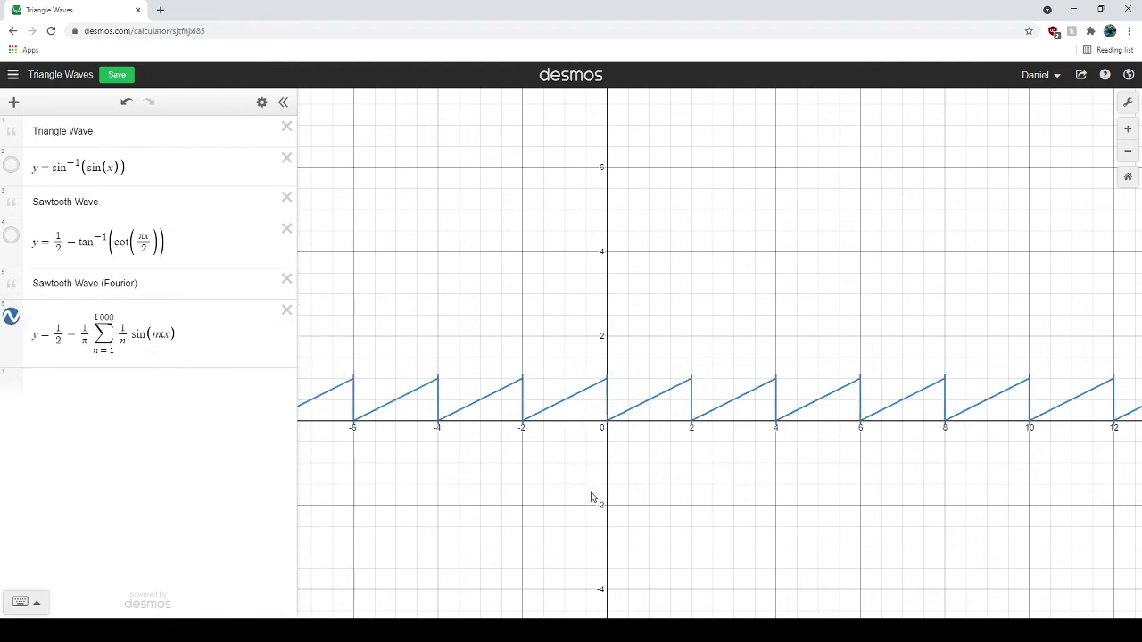
left_click(111, 316)
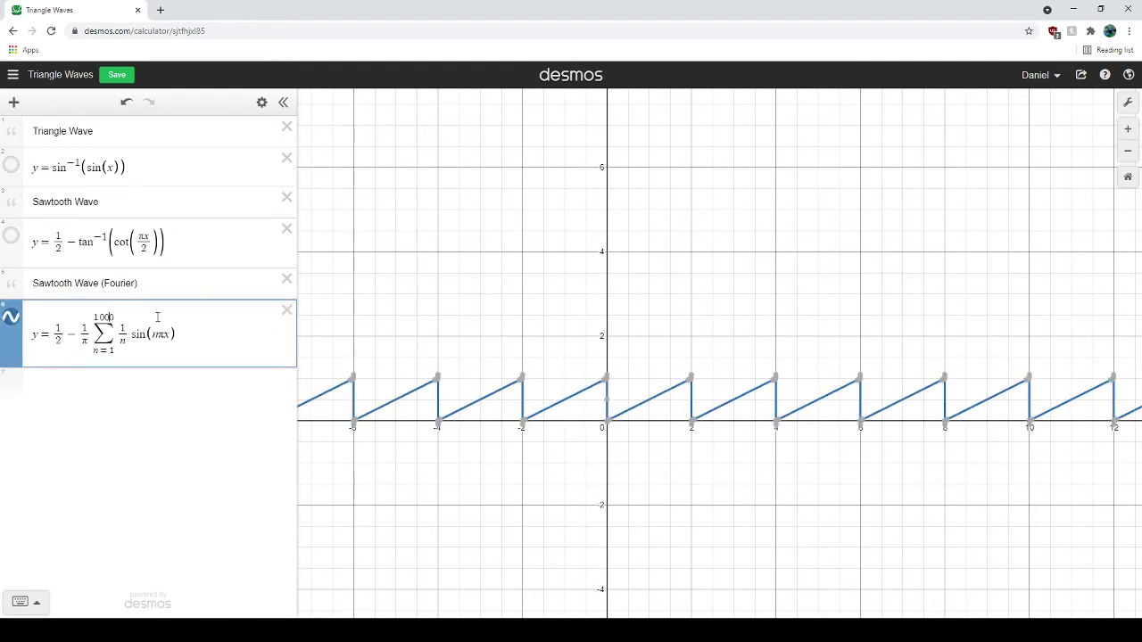
key("BackSpace")
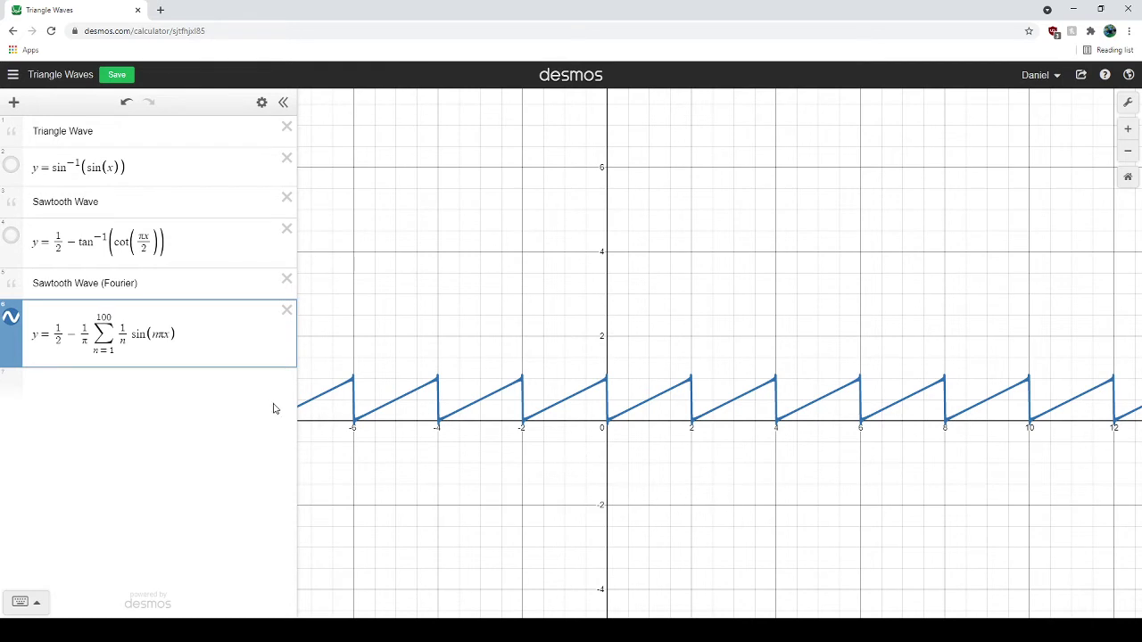
Zoom in around x = −4 and read the coordinates of the Fourier sawtooth's lowest overshoot dip.
left_click(448, 439)
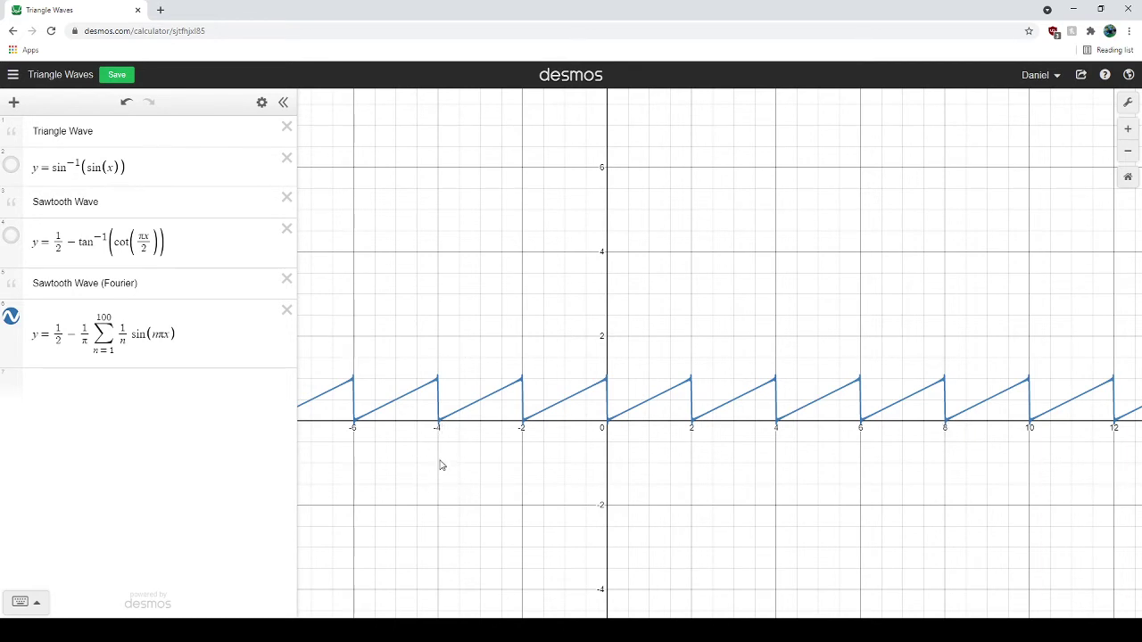
scroll(385, 489, "up", 3)
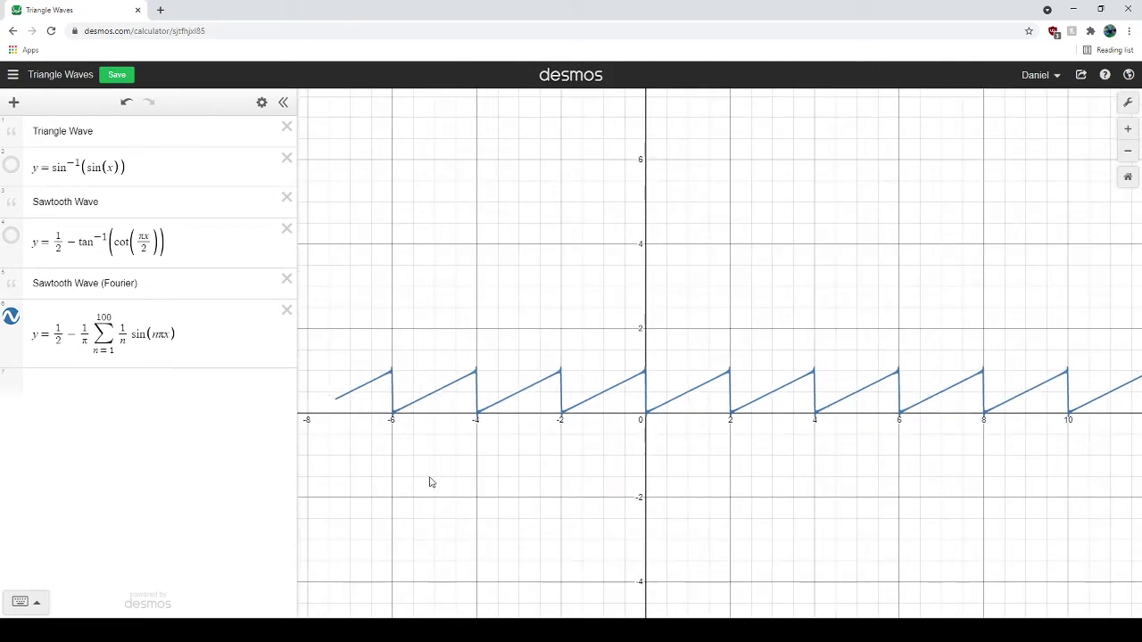
scroll(414, 490, "up", 10)
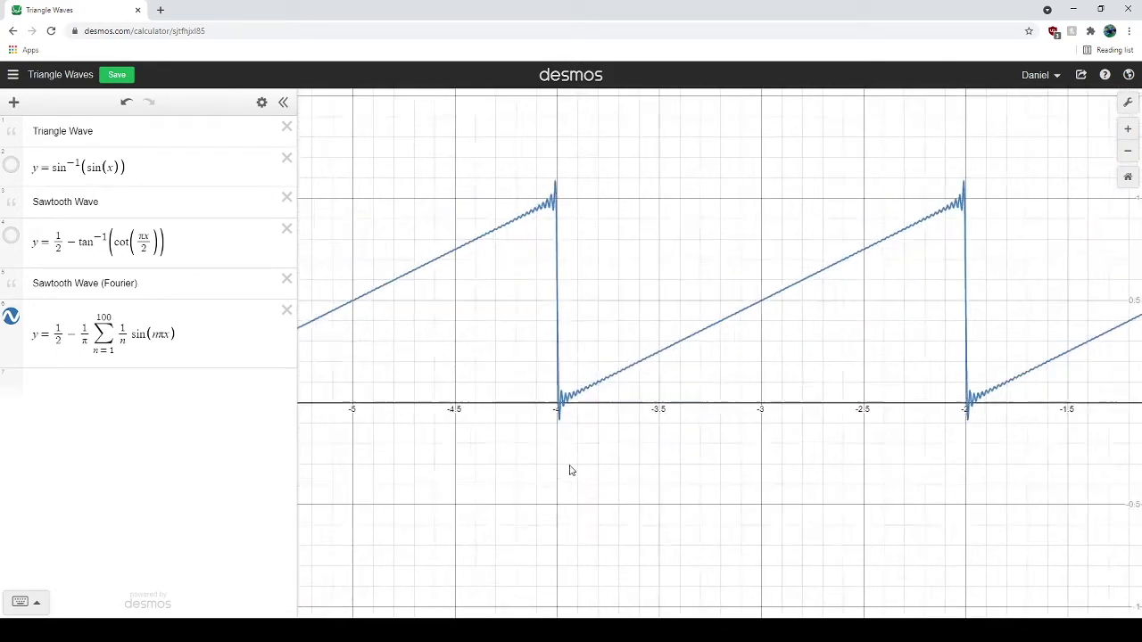
scroll(562, 485, "up", 3)
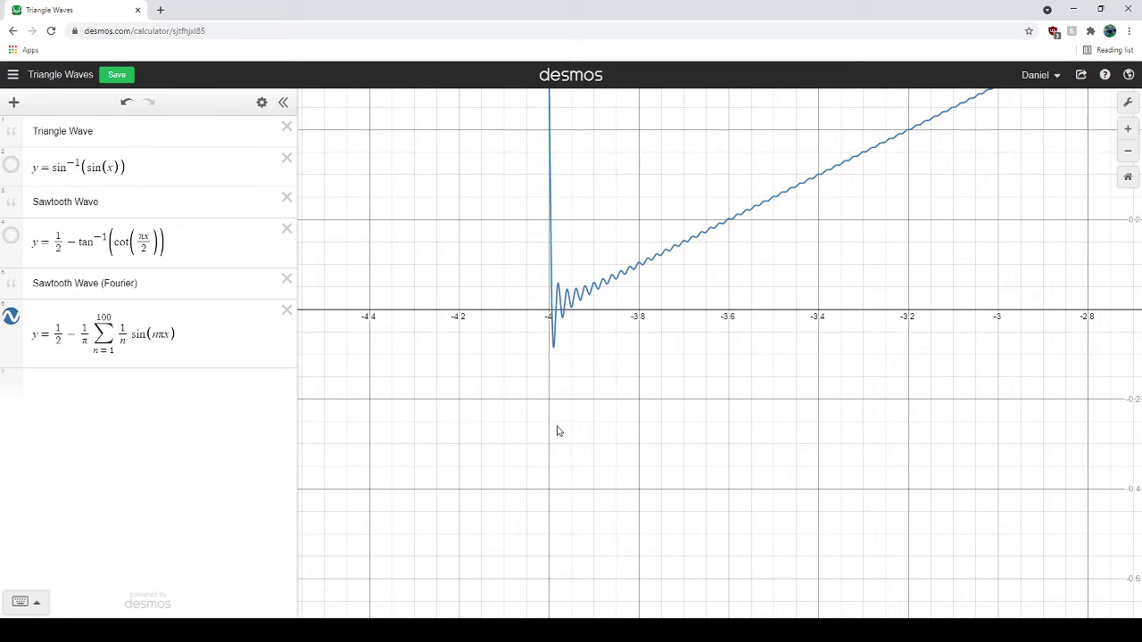
left_click(556, 342)
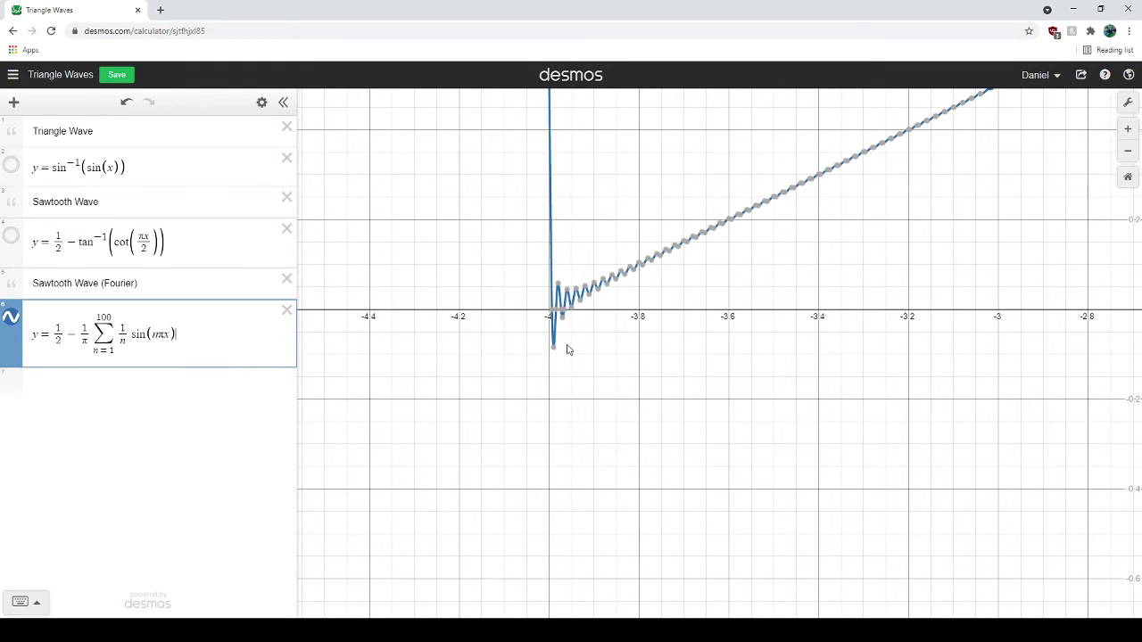
Add the lower bound {-3.99 ≤ x to the Fourier sawtooth and check the dip near x = 8.
type("{-3")
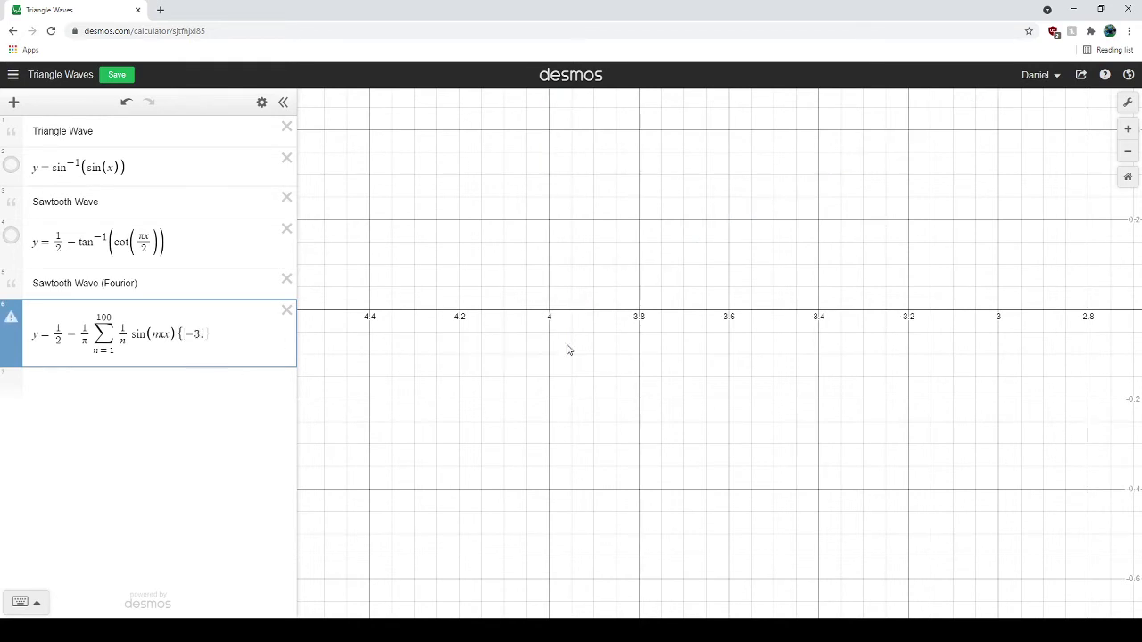
type(".99")
type("<=x")
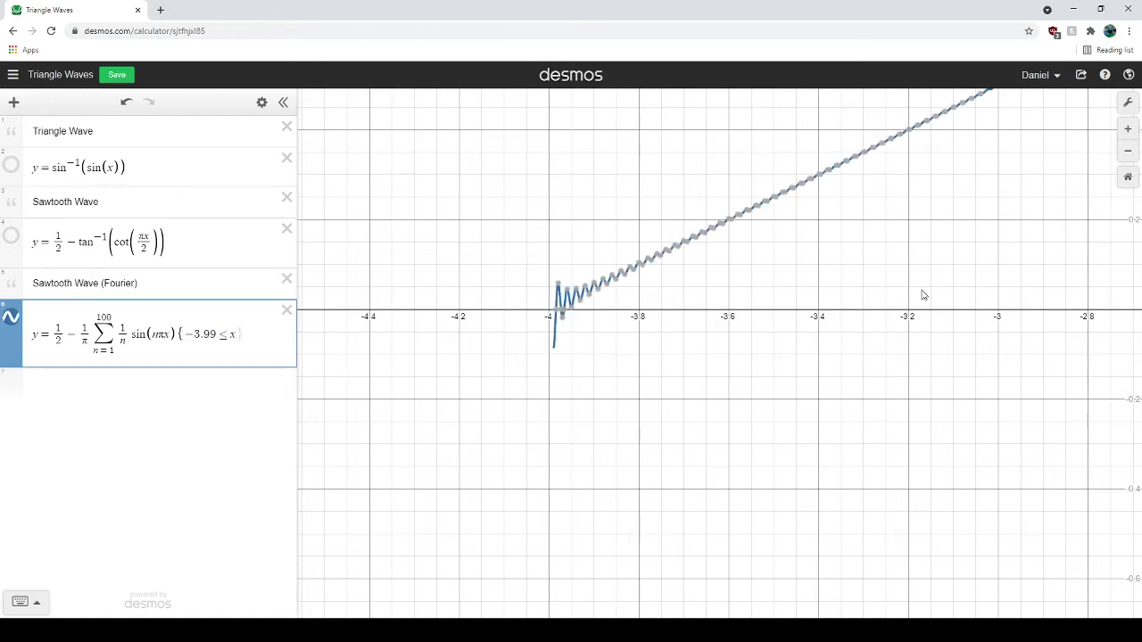
scroll(923, 294, "down", 3)
left_click_drag(892, 369, 510, 420)
scroll(606, 449, "down", 4)
left_click_drag(880, 413, 411, 364)
scroll(884, 468, "down", 2)
left_click_drag(883, 464, 823, 482)
scroll(829, 489, "up", 2)
scroll(813, 474, "up", 10)
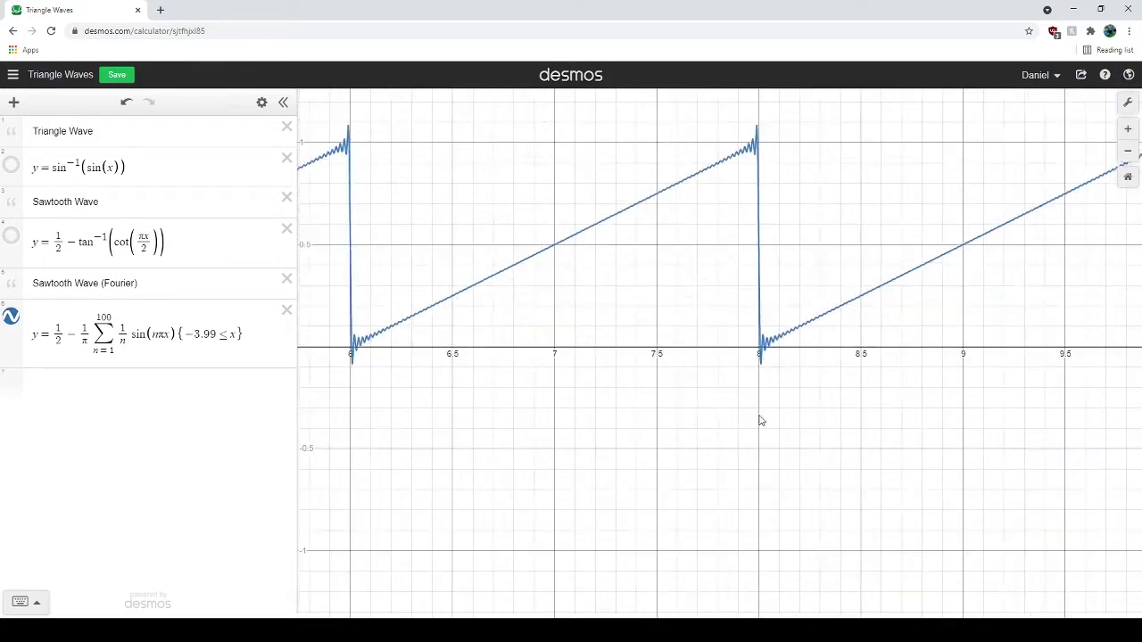
scroll(747, 398, "up", 1)
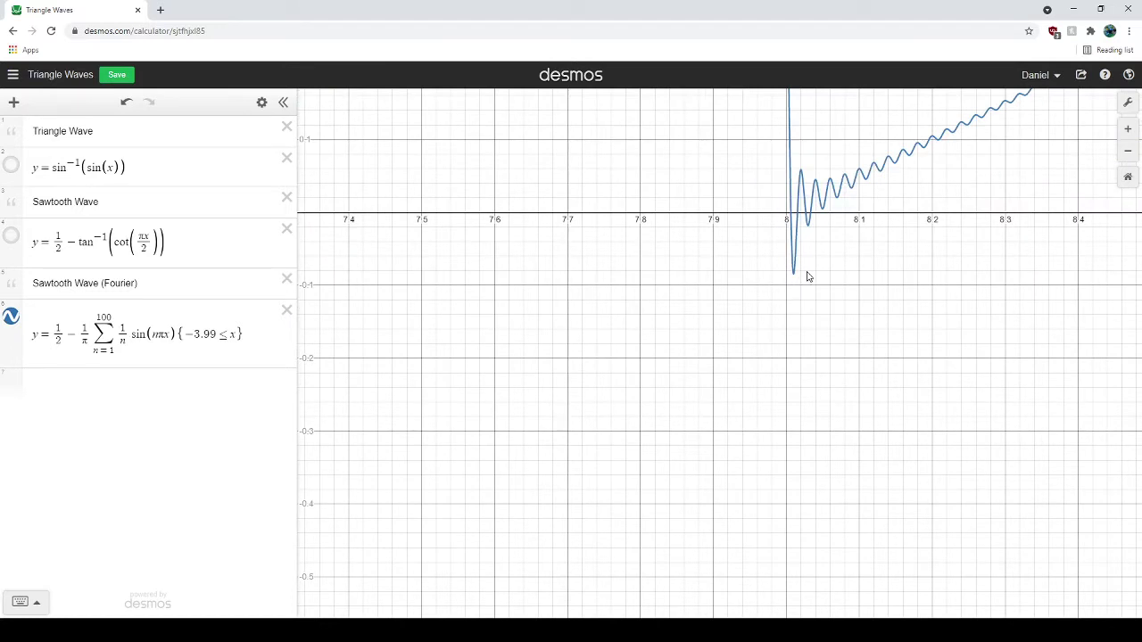
left_click(795, 280)
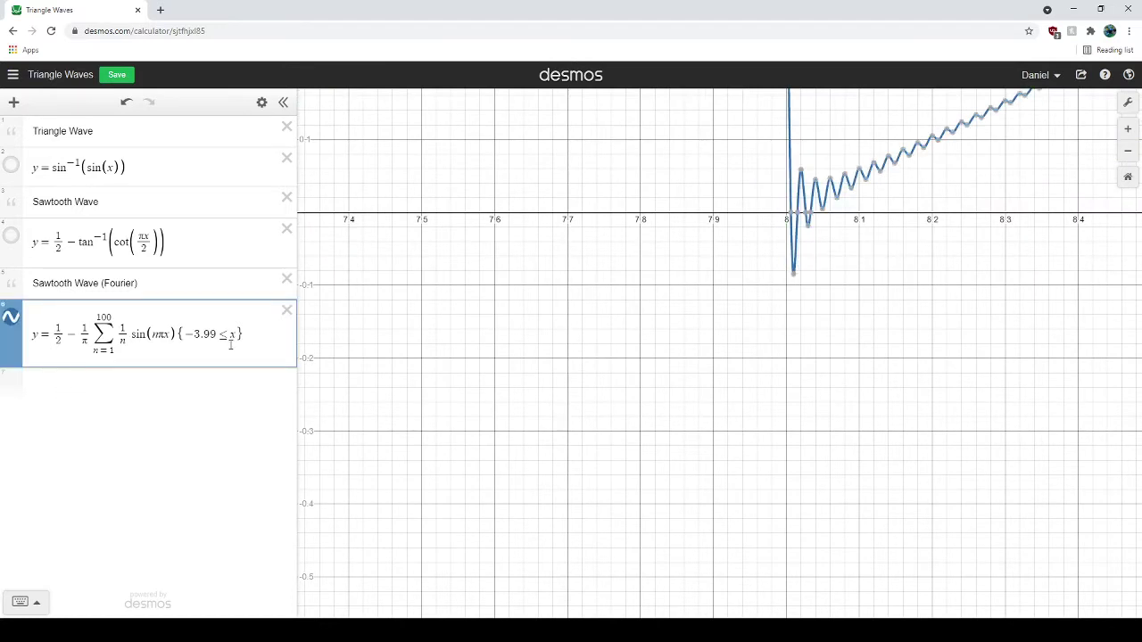
Close the restriction with ≤ 8.01 and zoom out to show all six teeth.
type("<=")
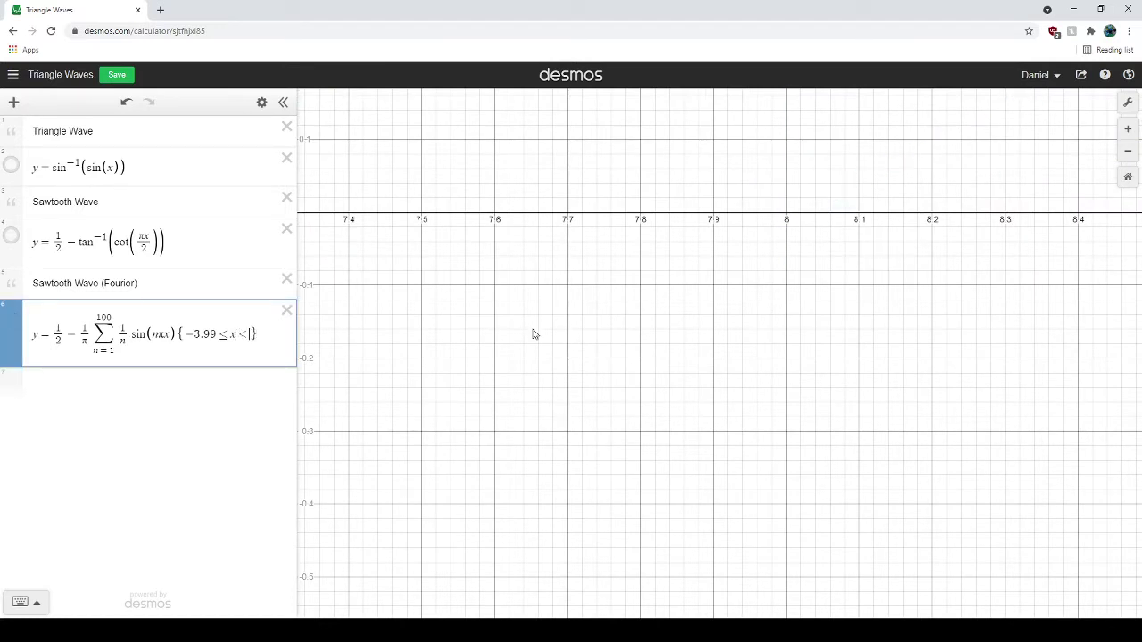
type("8.01")
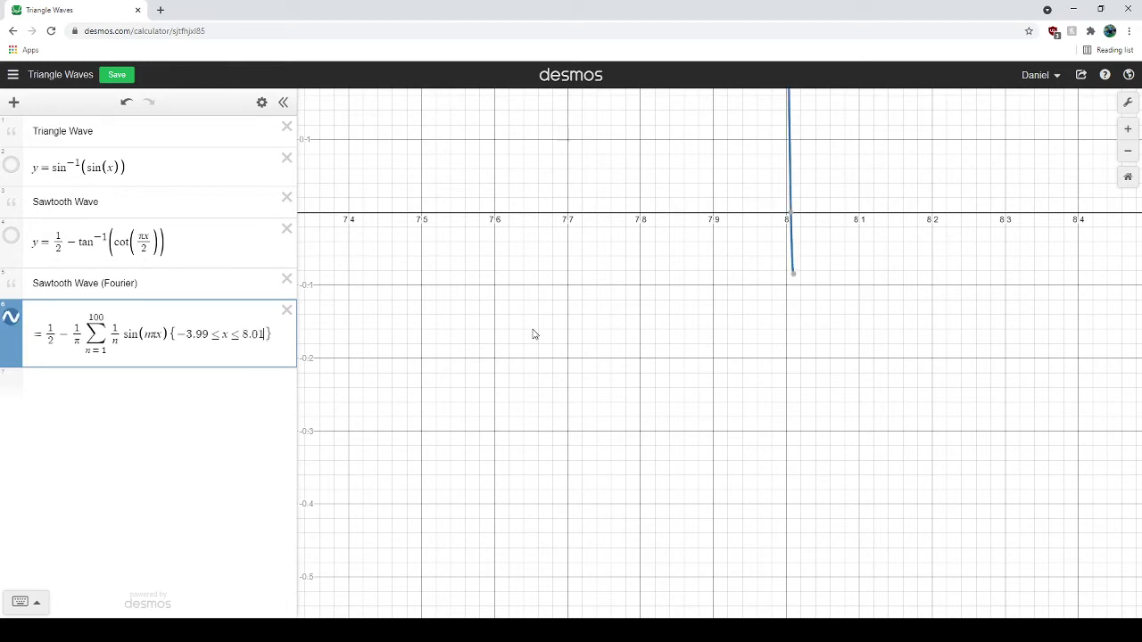
scroll(532, 333, "down", 5)
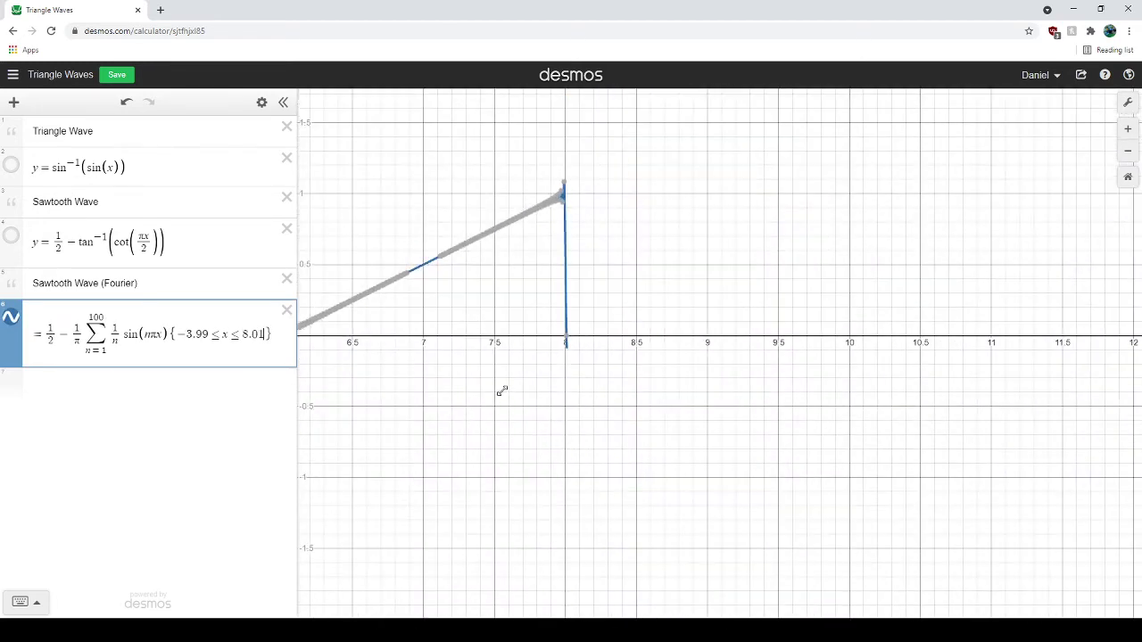
scroll(612, 441, "down", 10)
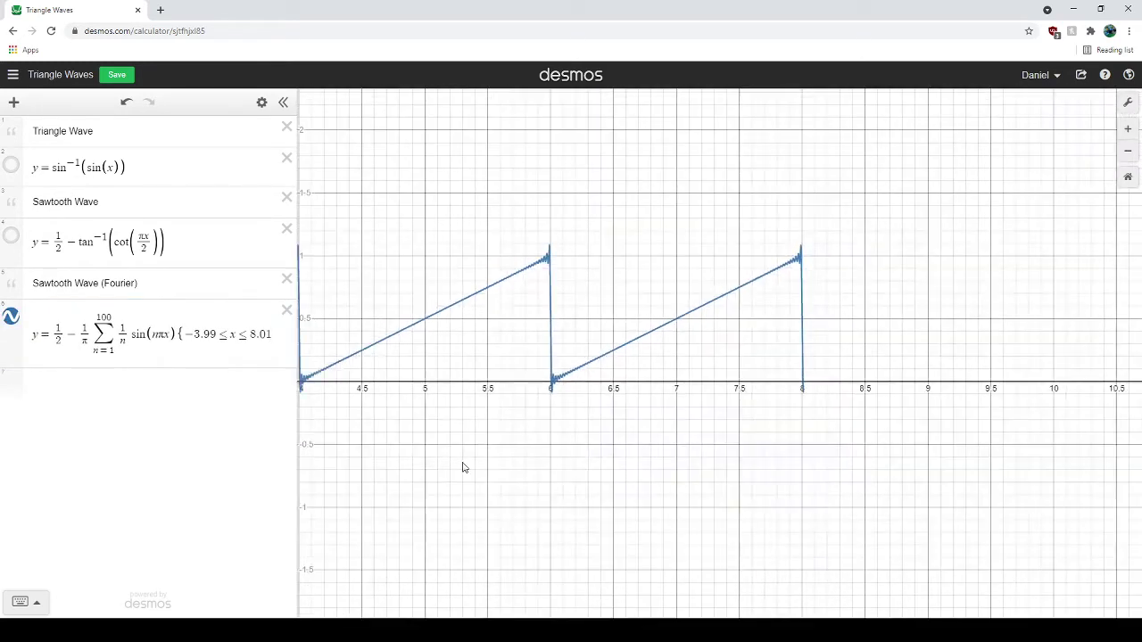
left_click_drag(419, 477, 645, 484)
scroll(624, 489, "down", 3)
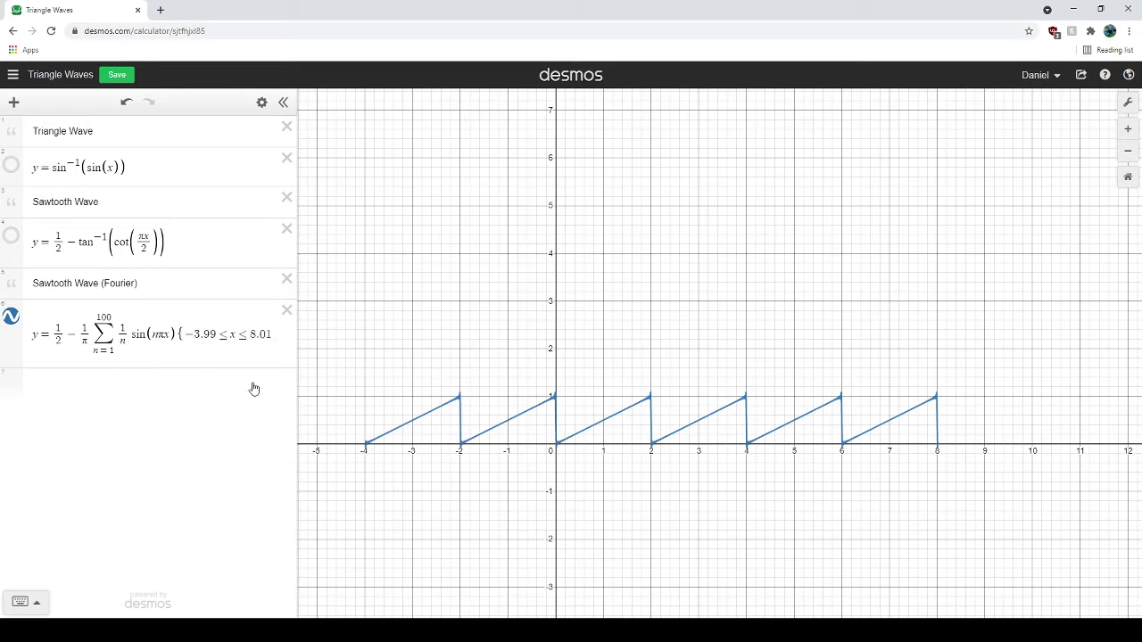
Add a folder named 'Saw Blade' with a new empty expression inside it.
left_click(179, 350)
left_click(13, 102)
left_click(41, 212)
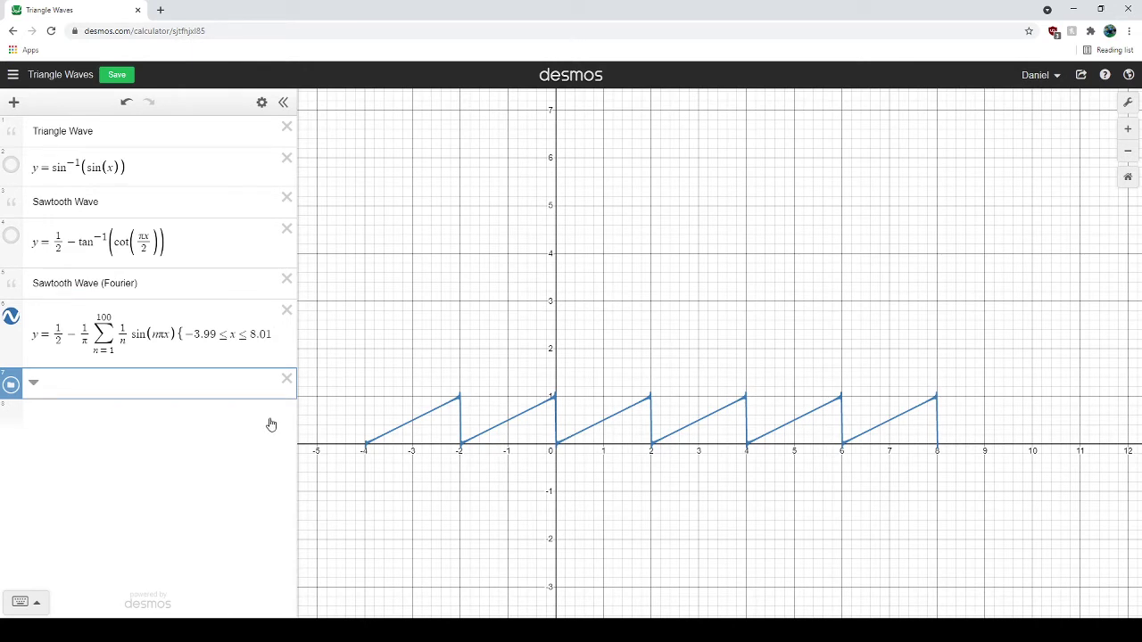
type("Saw Blade")
left_click(159, 418)
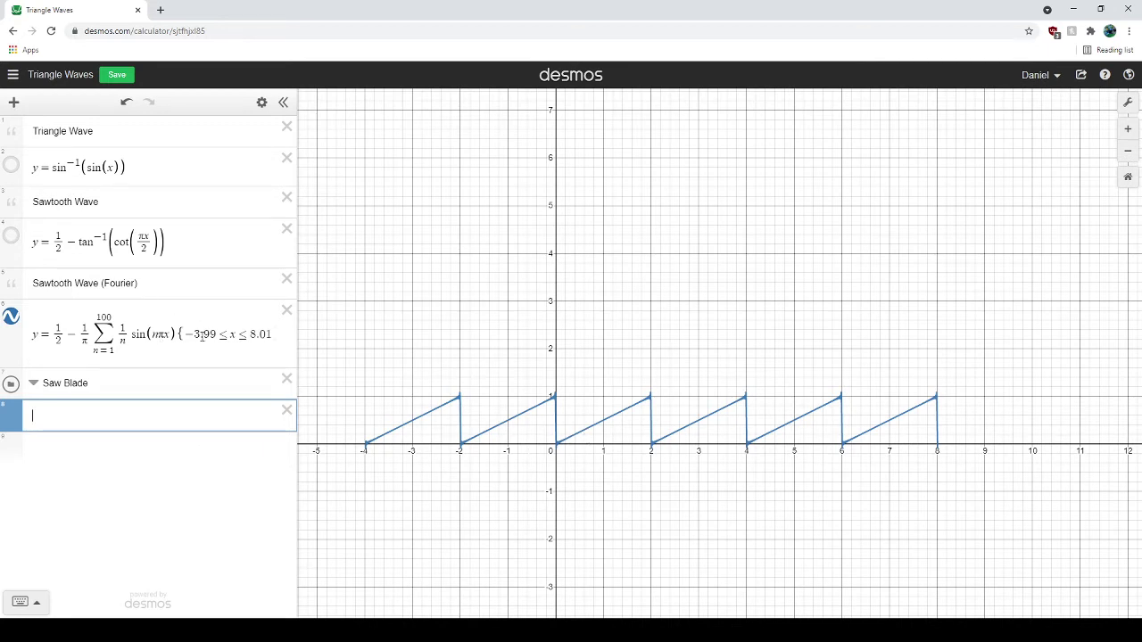
Change the sawtooth's domain bounds to −4 ≤ x ≤ 8.
left_click_drag(220, 337, 189, 334)
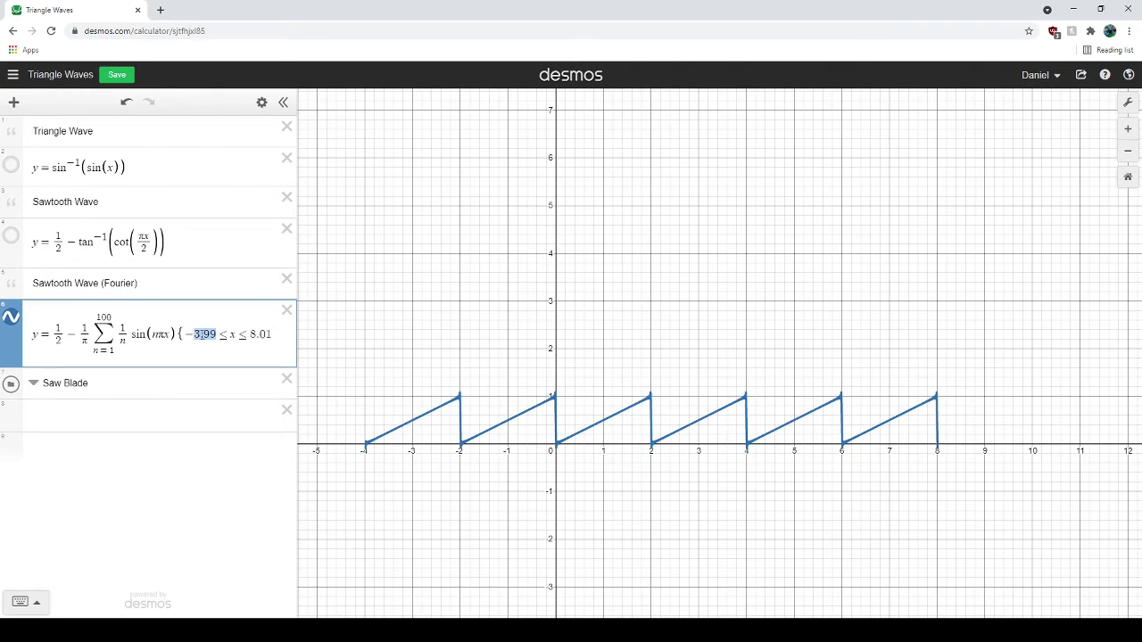
type("4")
double_click(238, 335)
type("8")
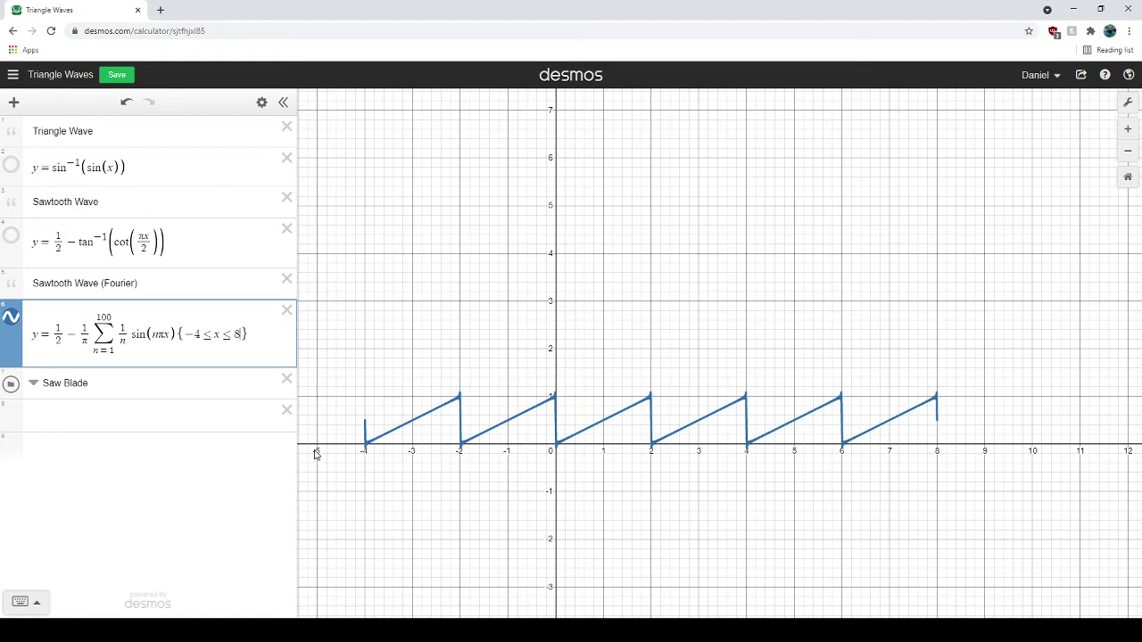
left_click(77, 410)
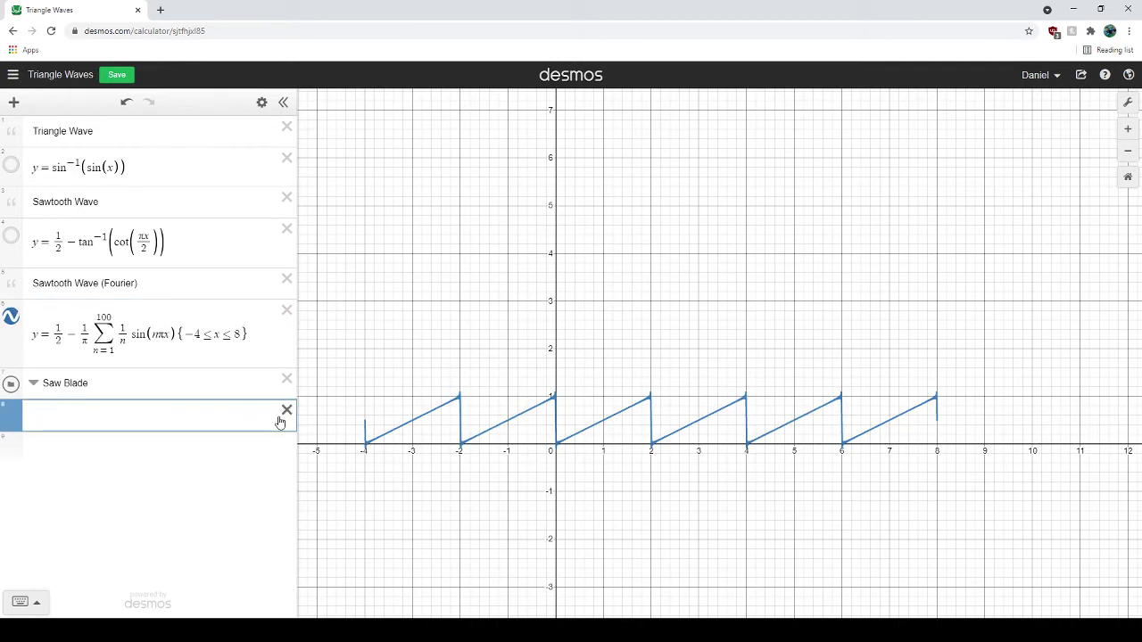
Restore the sawtooth bounds to −3.99 and 8.01, returning to the empty Saw Blade row.
left_click(288, 342)
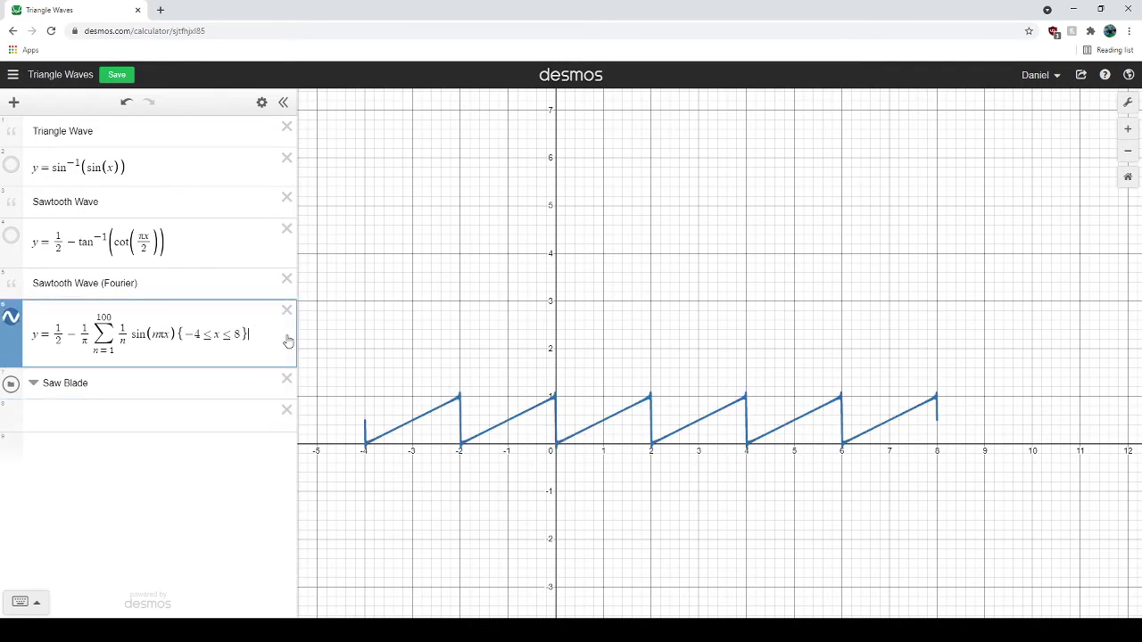
type(".01")
key("Left")
key("Left")
key("Left")
key("Left")
key("Left")
key("Left")
key("Left")
key("BackSpace")
type("3.99")
left_click(156, 410)
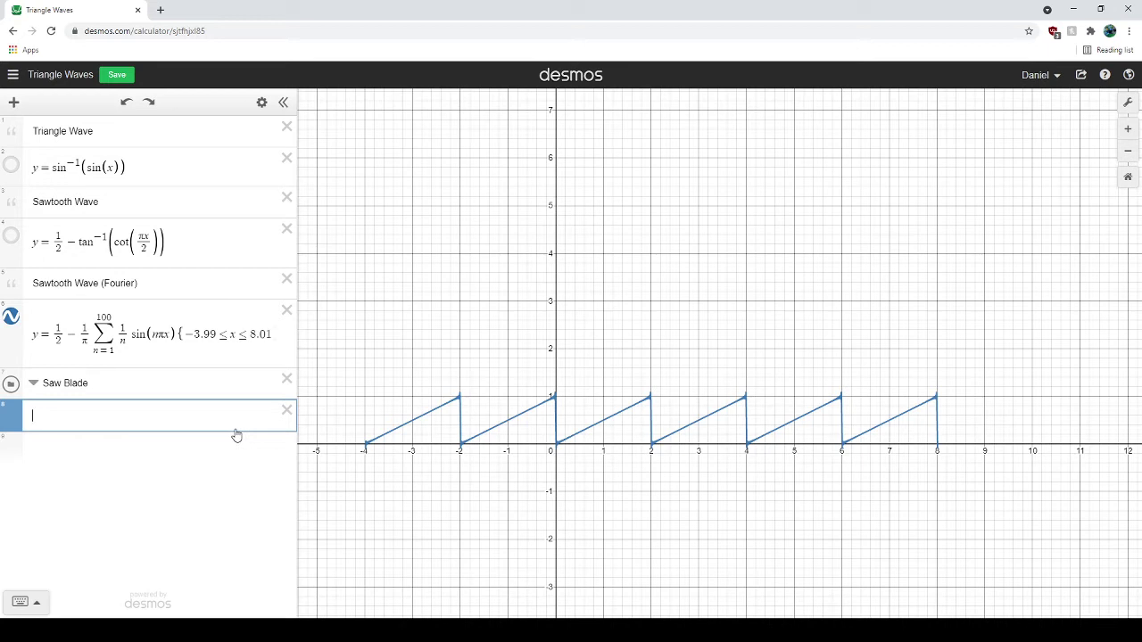
Enter the superellipse x^6 + y^6 = 1 in the Saw Blade folder.
type("x")
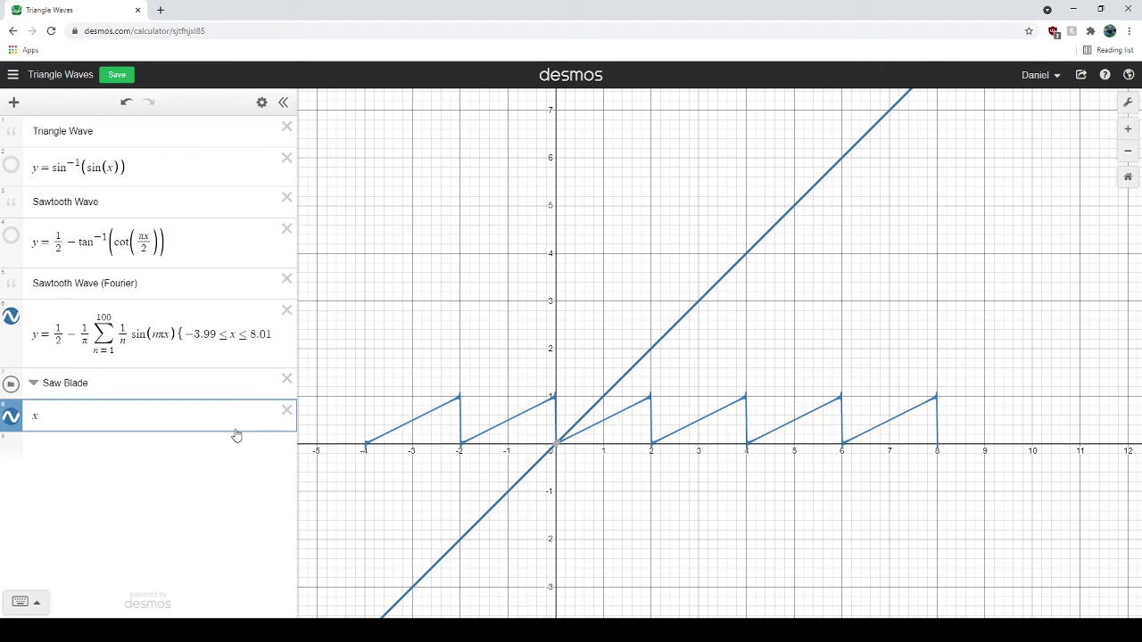
type("^6")
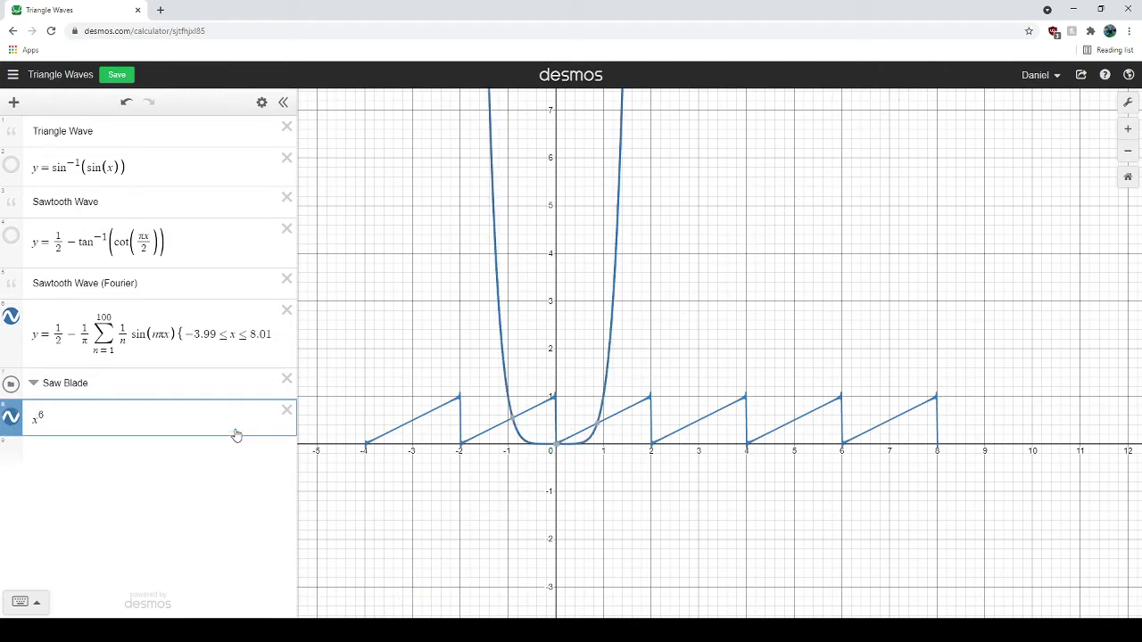
key("Right")
type("+ y")
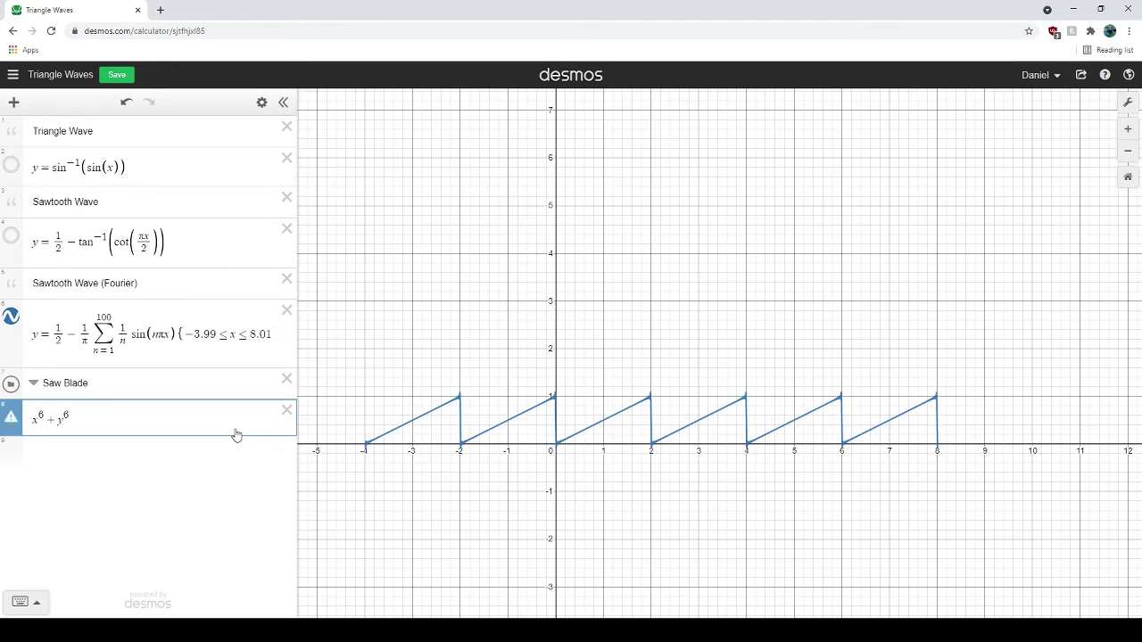
type("^6")
key("Right")
type("=1")
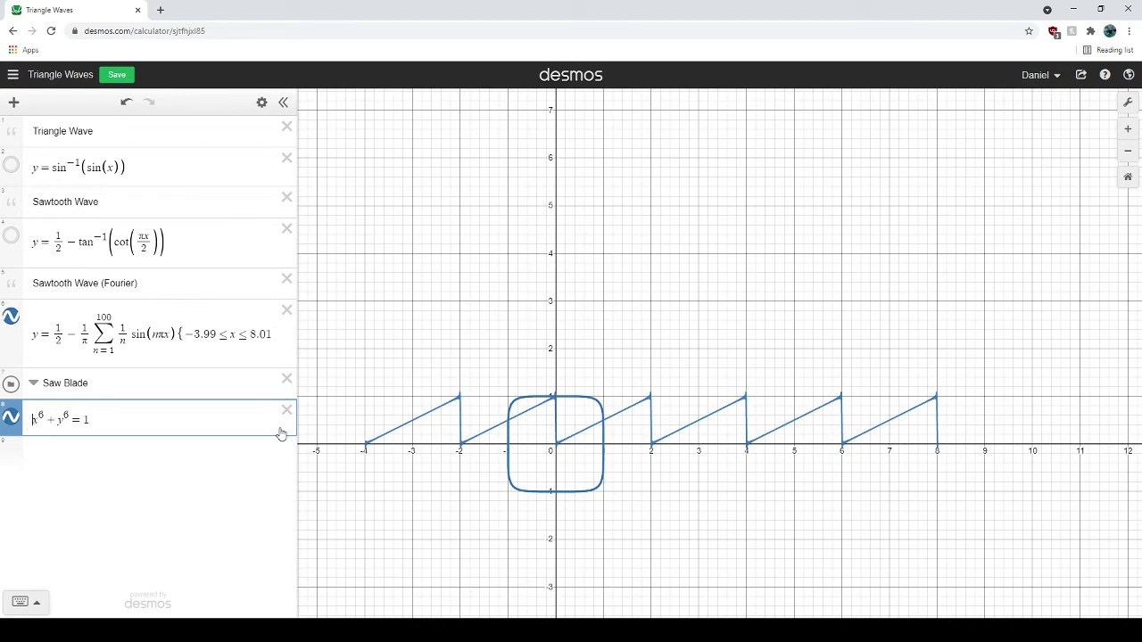
Shift the superellipse horizontally by replacing x with (x − 2).
type("(")
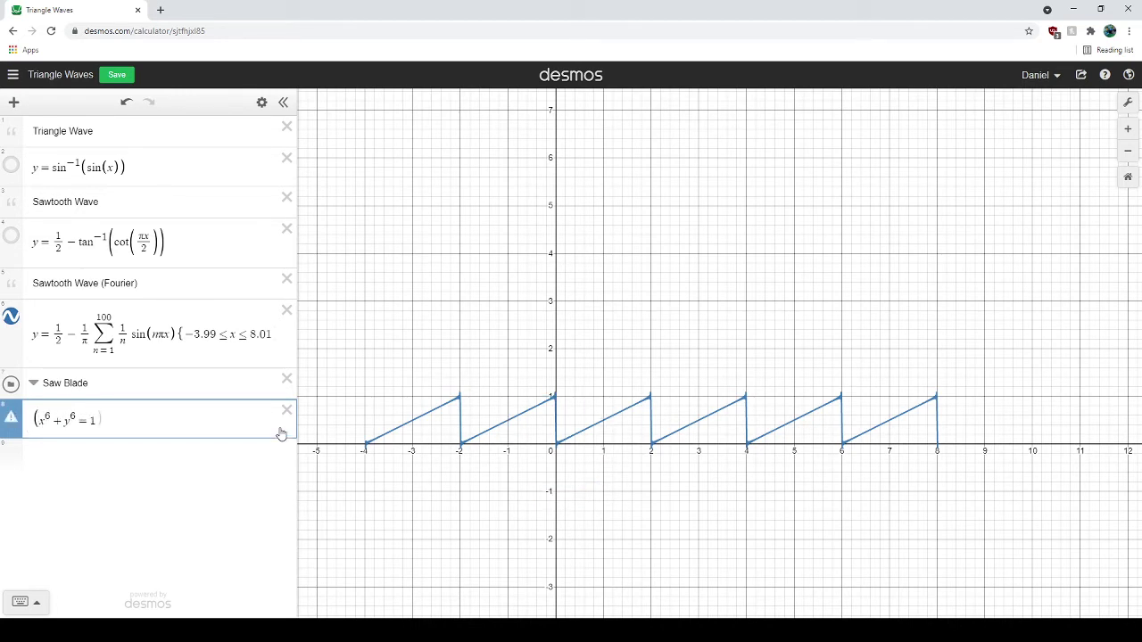
type(")")
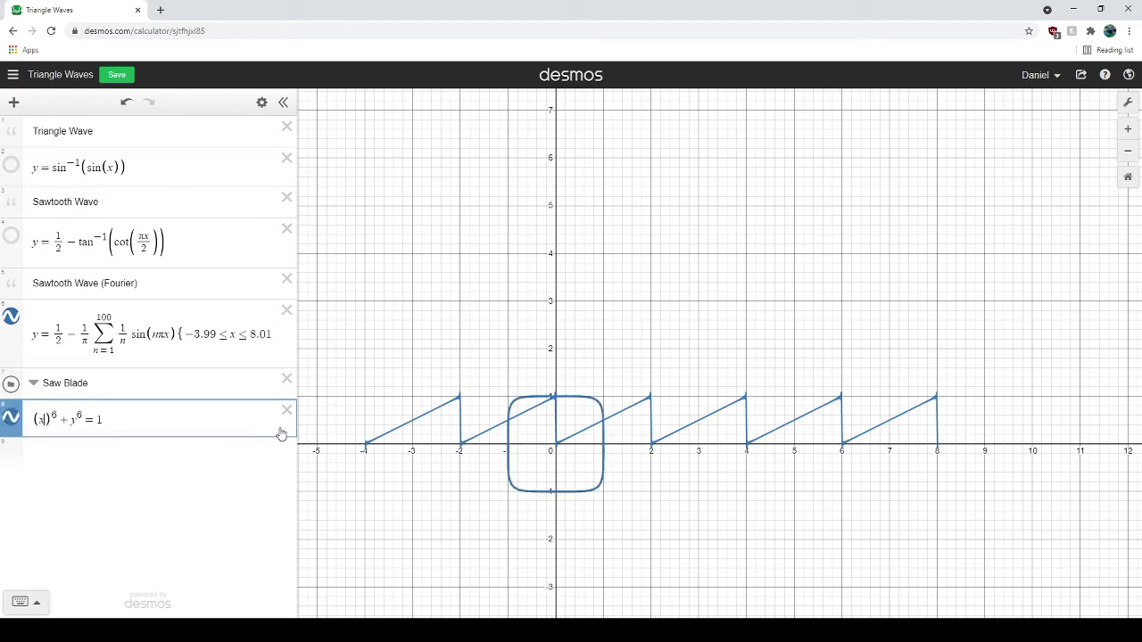
type("-6")
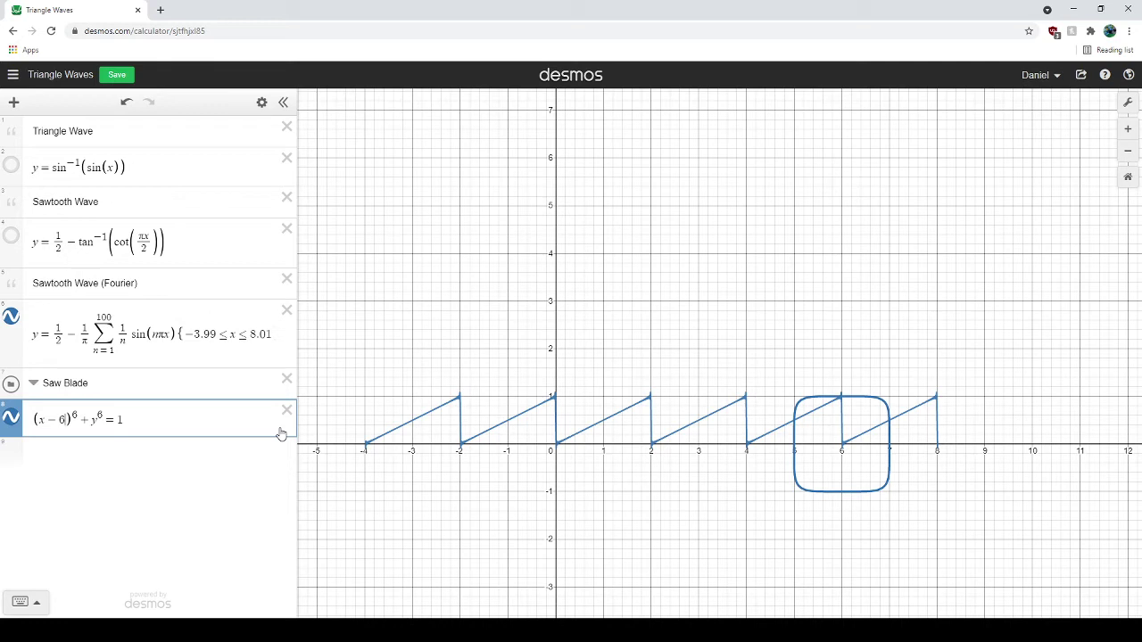
key("BackSpace")
type("2")
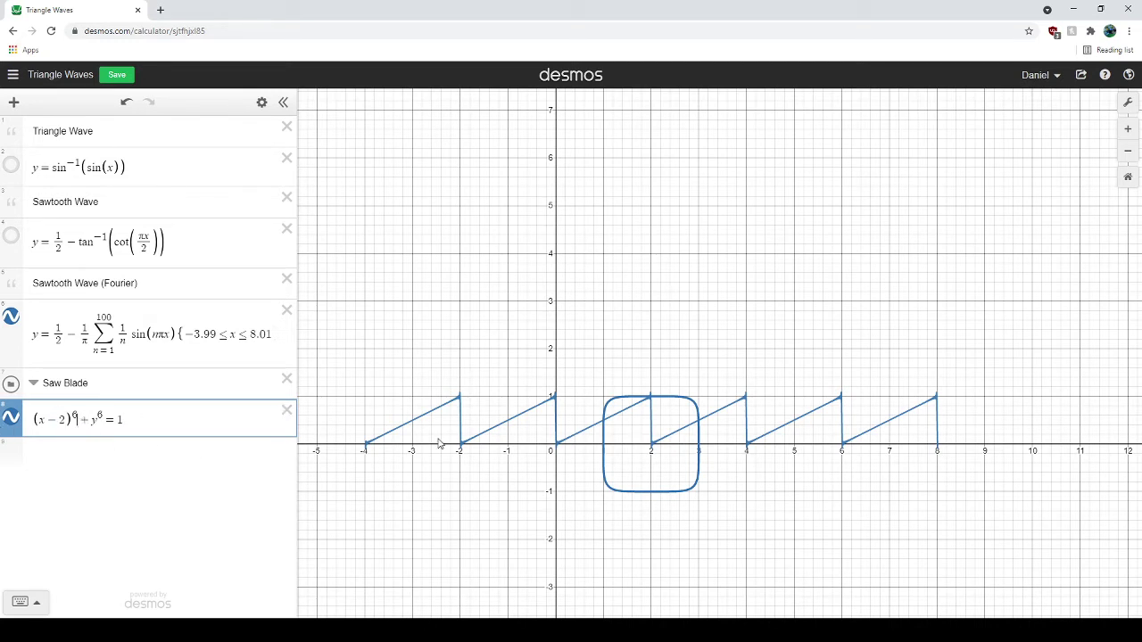
Divide the (x − 2)^6 term by 6^6 and start a new row below.
type("/6^")
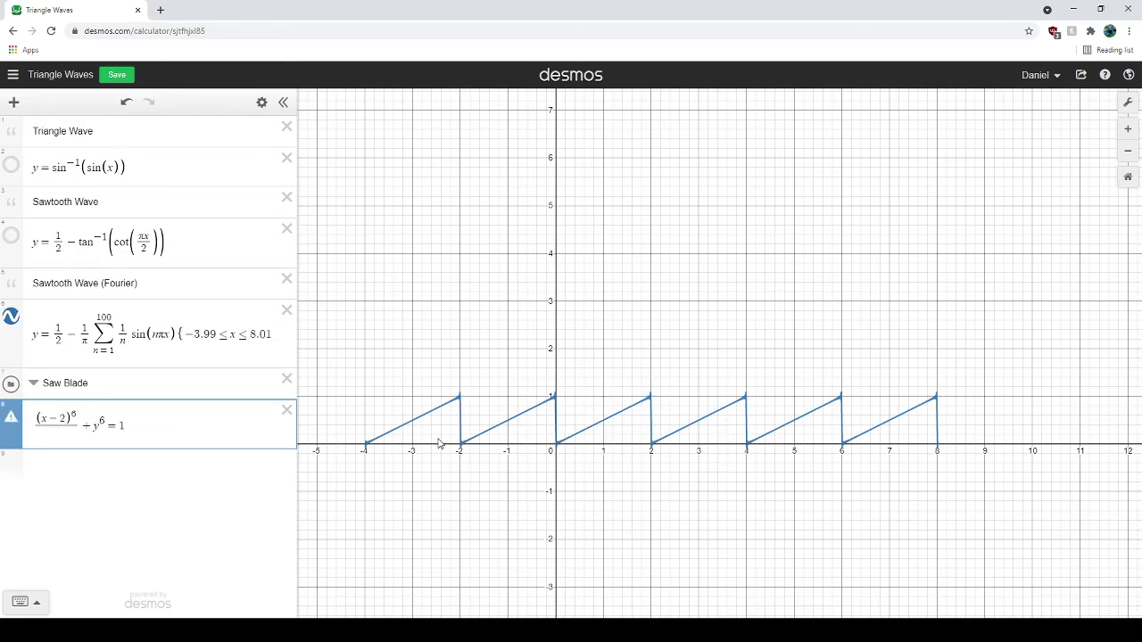
type("6+y^6")
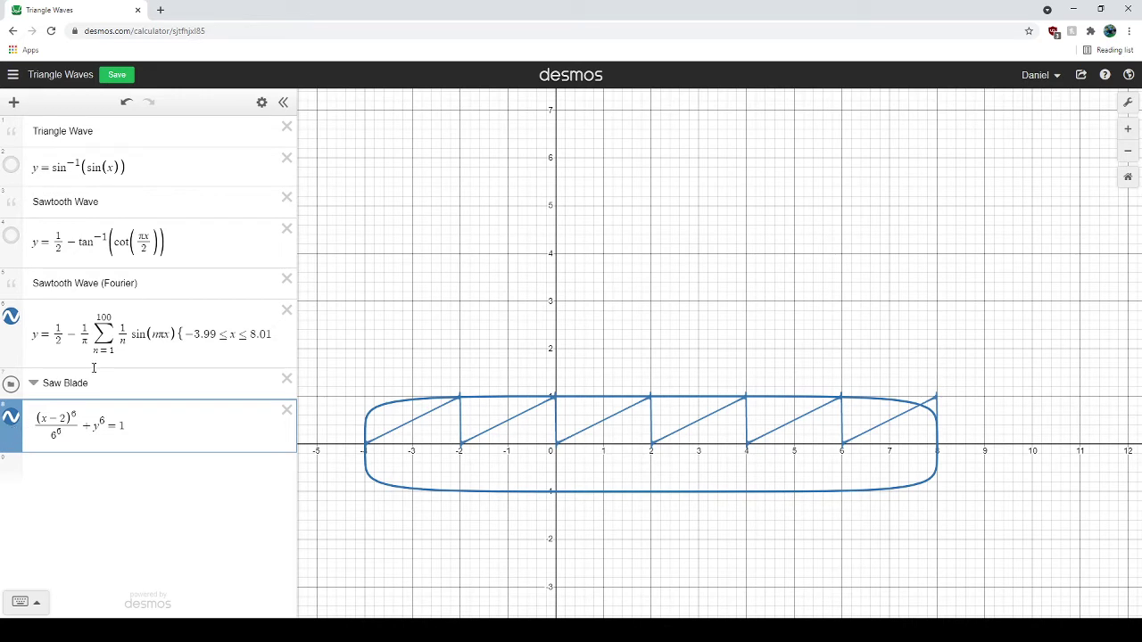
left_click(260, 104)
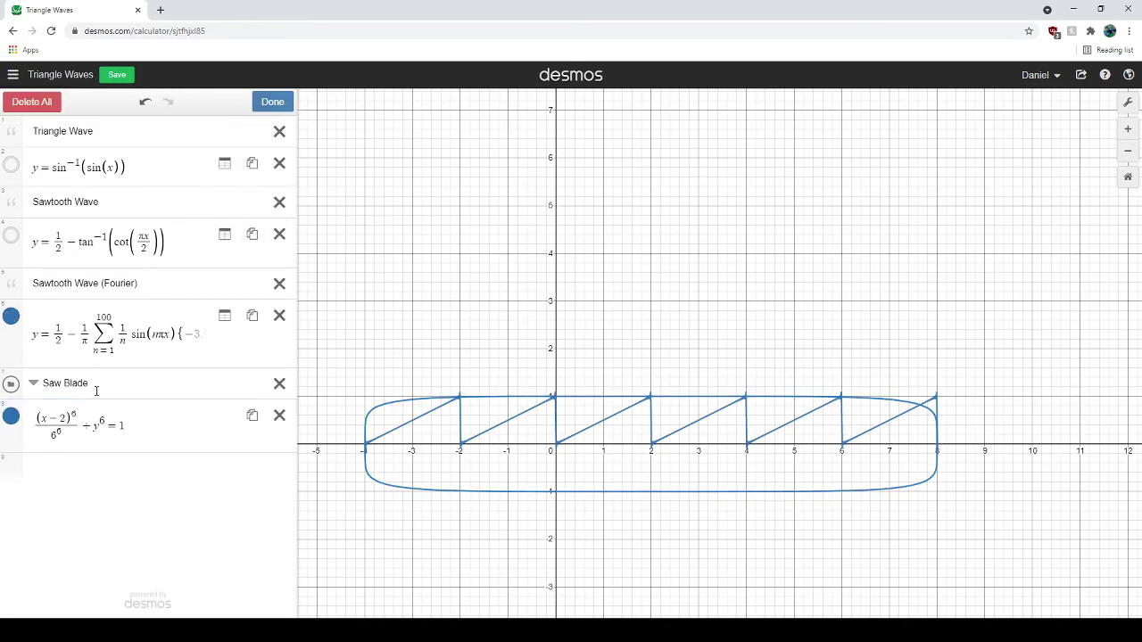
left_click(272, 102)
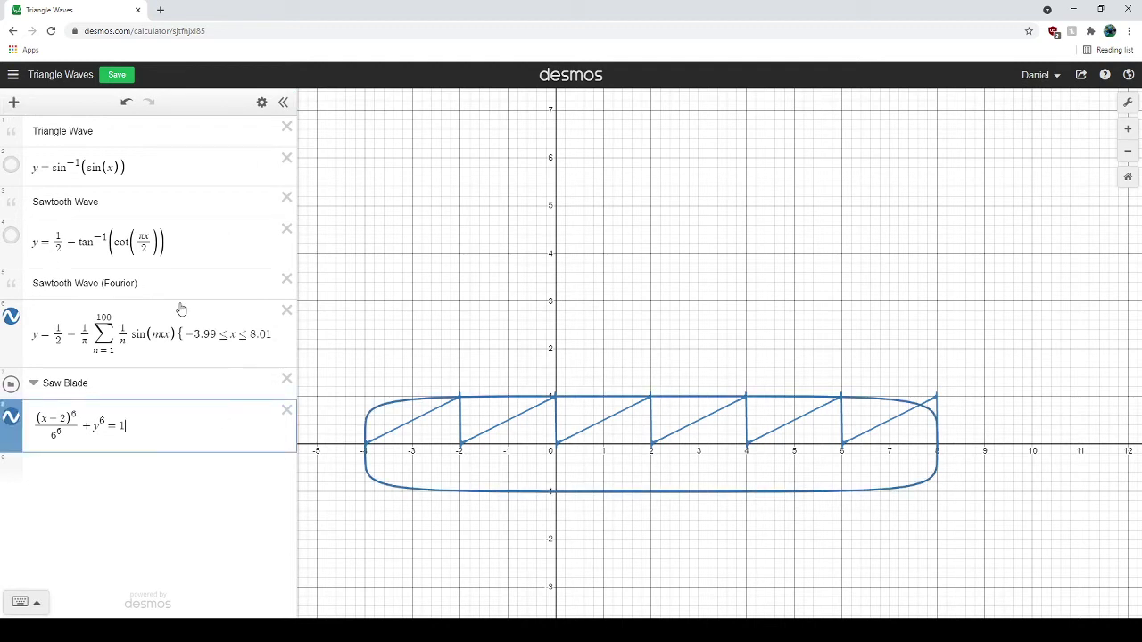
key("Return")
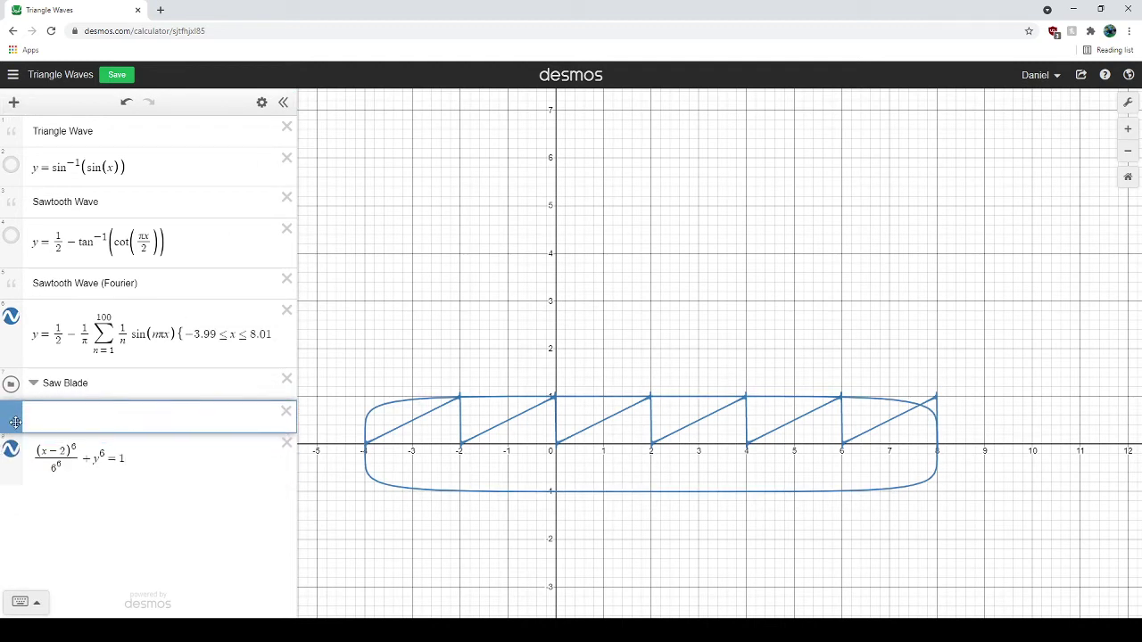
Add a slider n = 6 above the outline and replace each exponent 6 with n.
left_click_drag(16, 477, 18, 420)
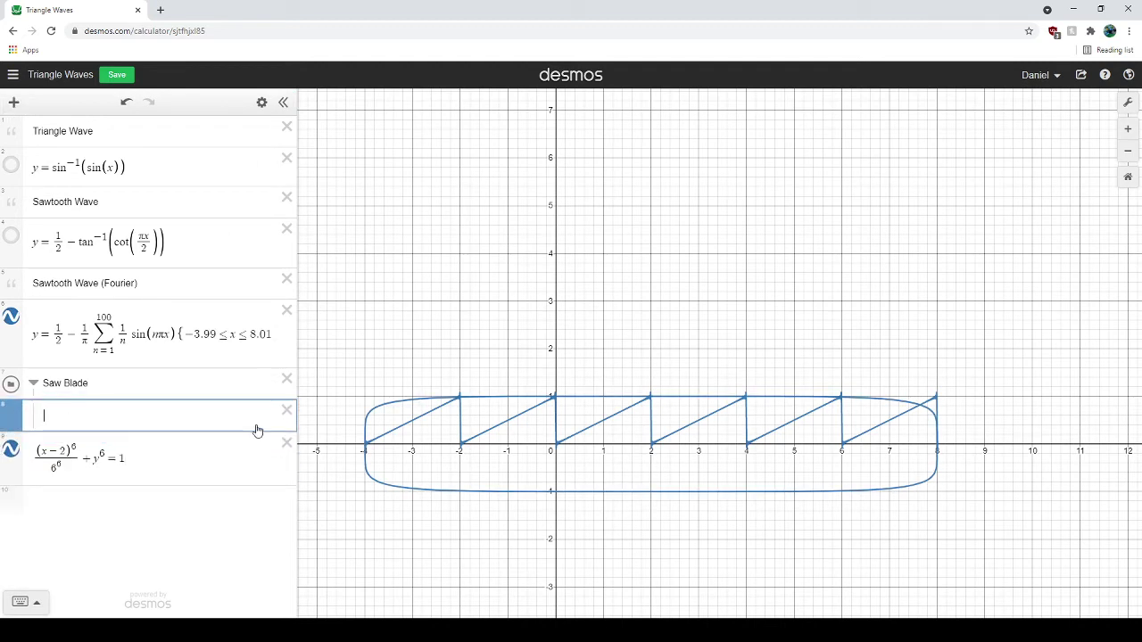
type("n=6")
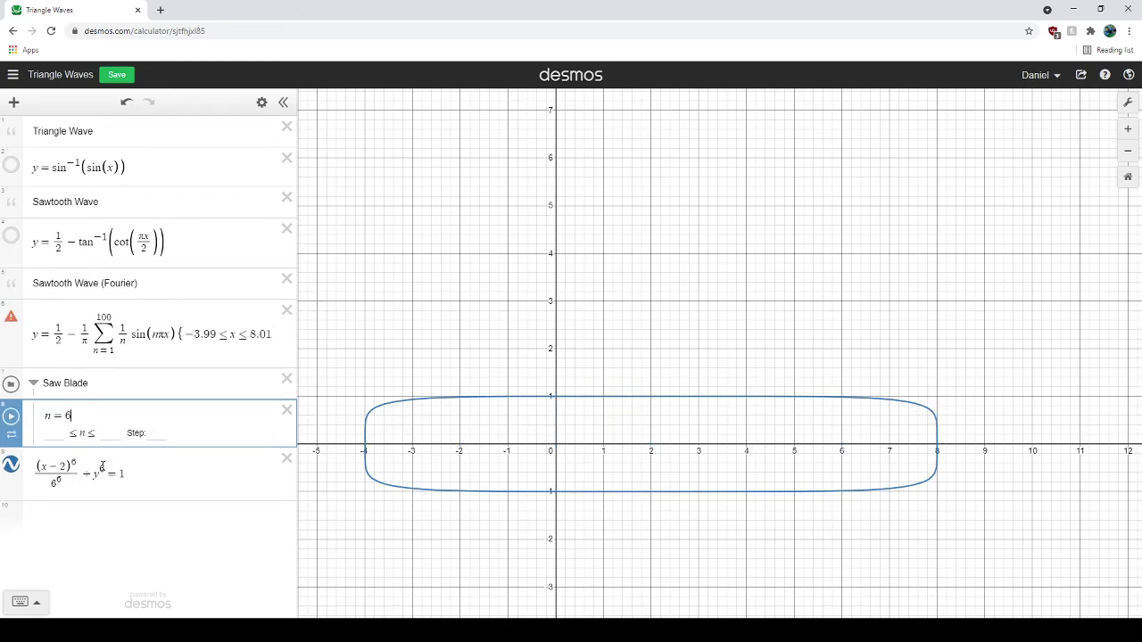
left_click(73, 462)
key("BackSpace")
type("n")
left_click(61, 478)
key("BackSpace")
type("n")
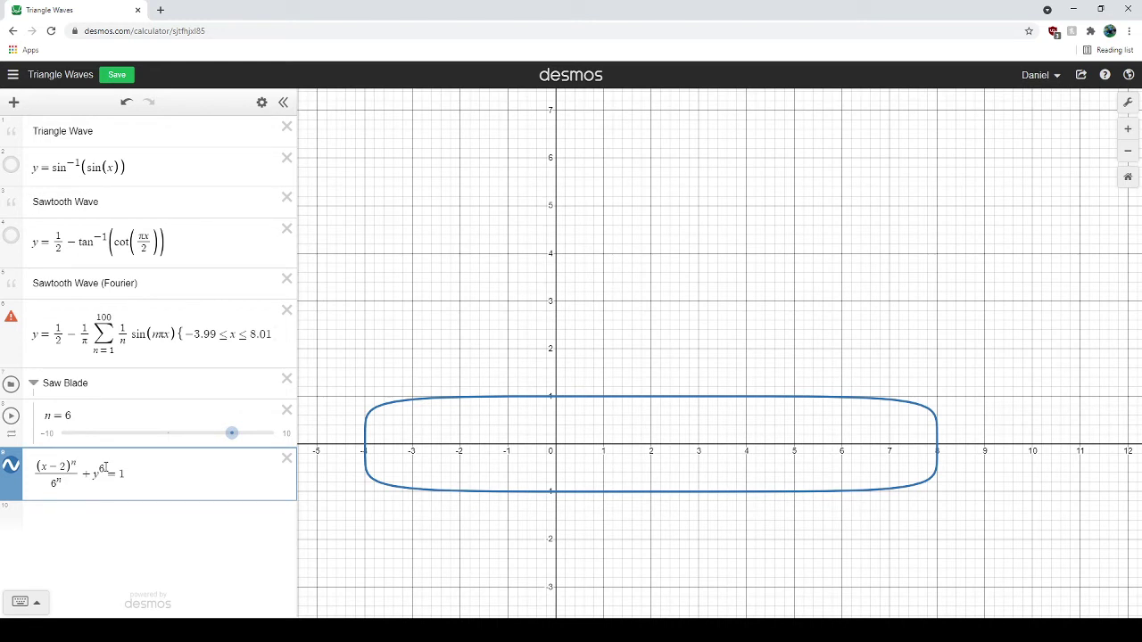
left_click(104, 468)
key("BackSpace")
type("n")
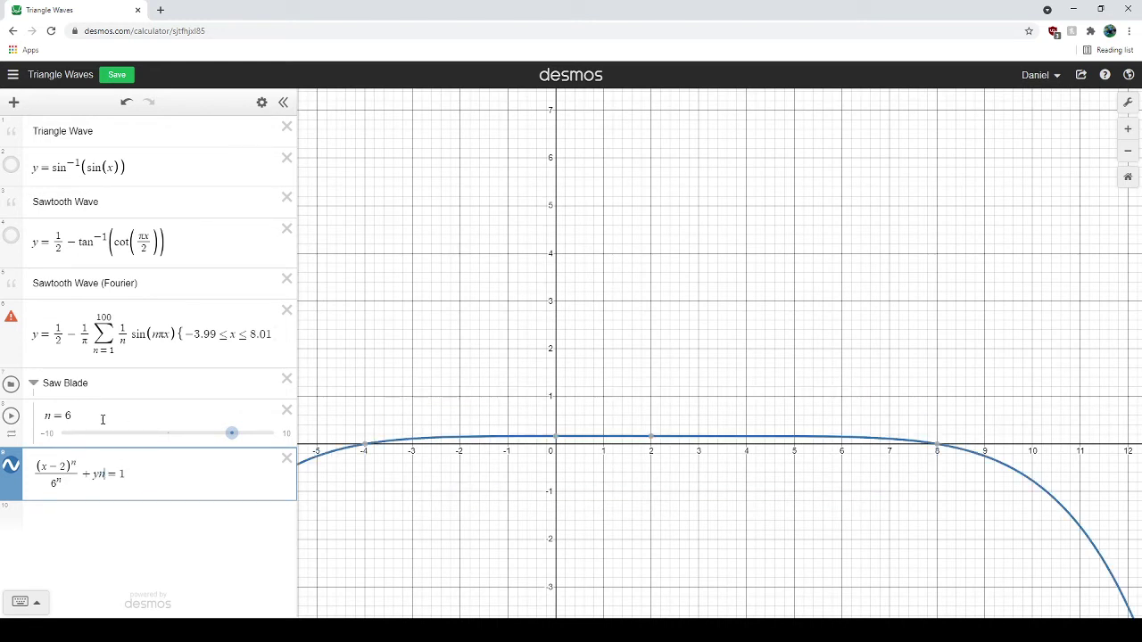
key("BackSpace")
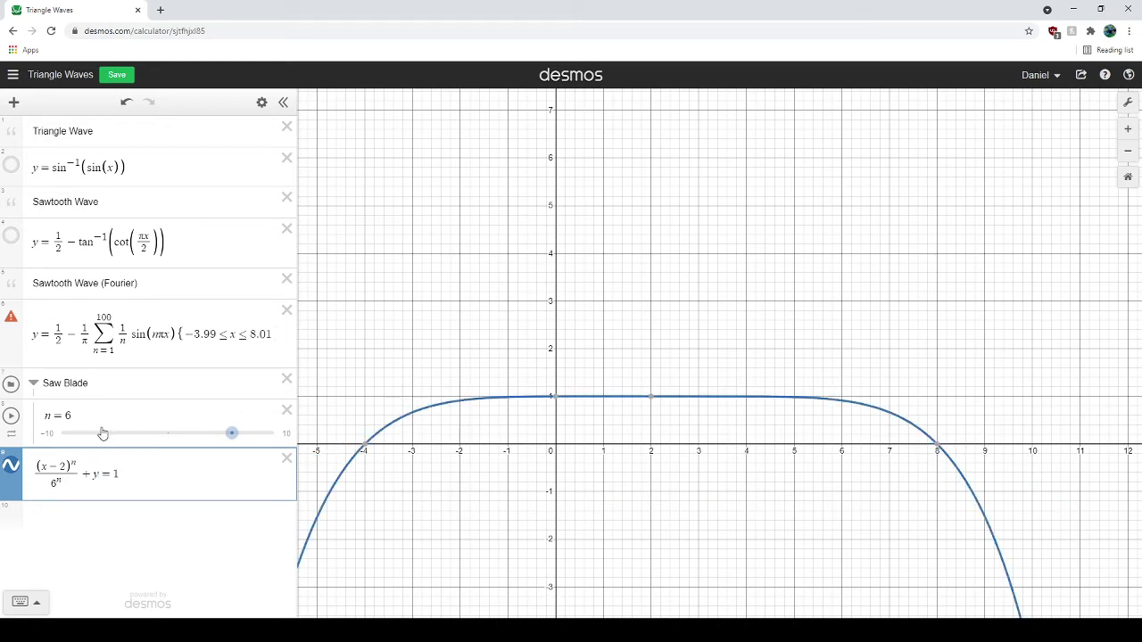
type("^n")
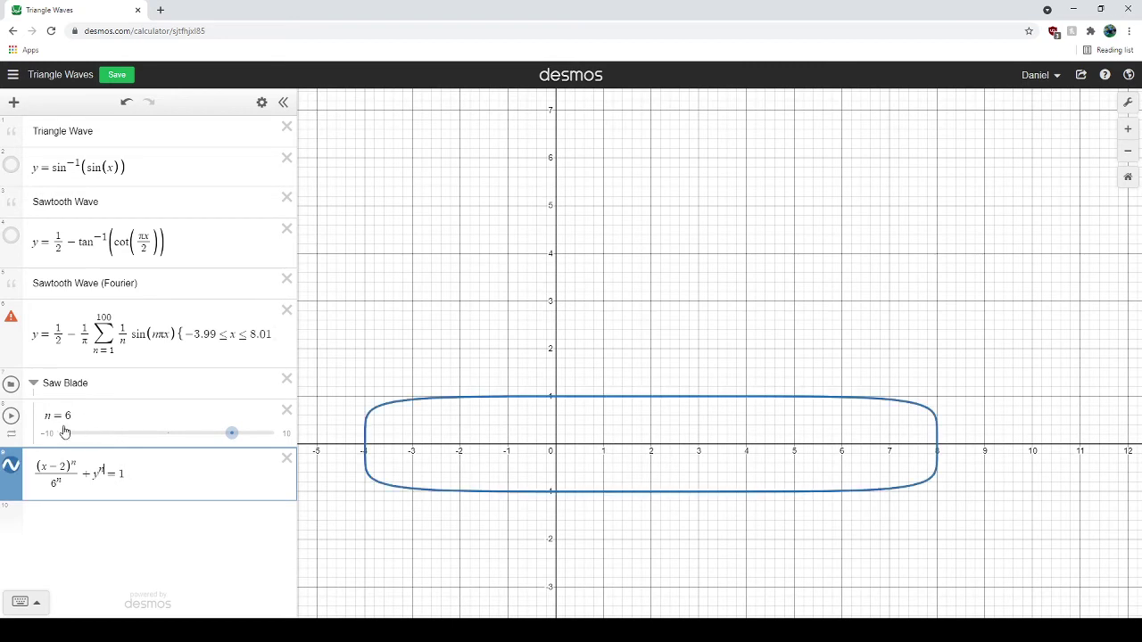
Set slider n to 12 and review the Fourier sawtooth's domain restriction.
double_click(67, 414)
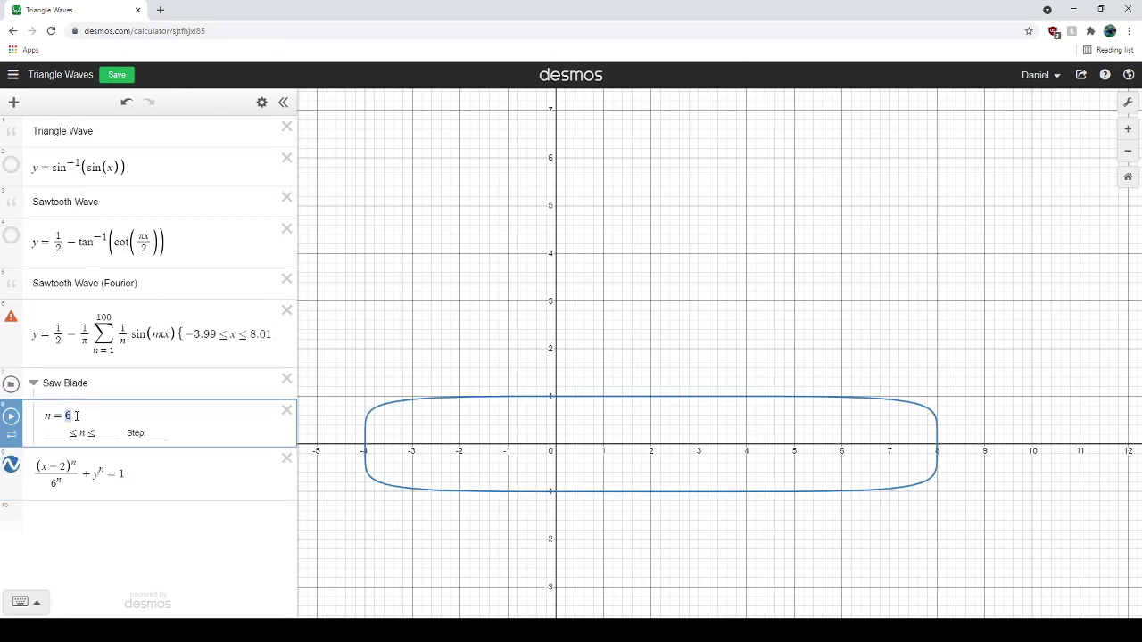
type("12")
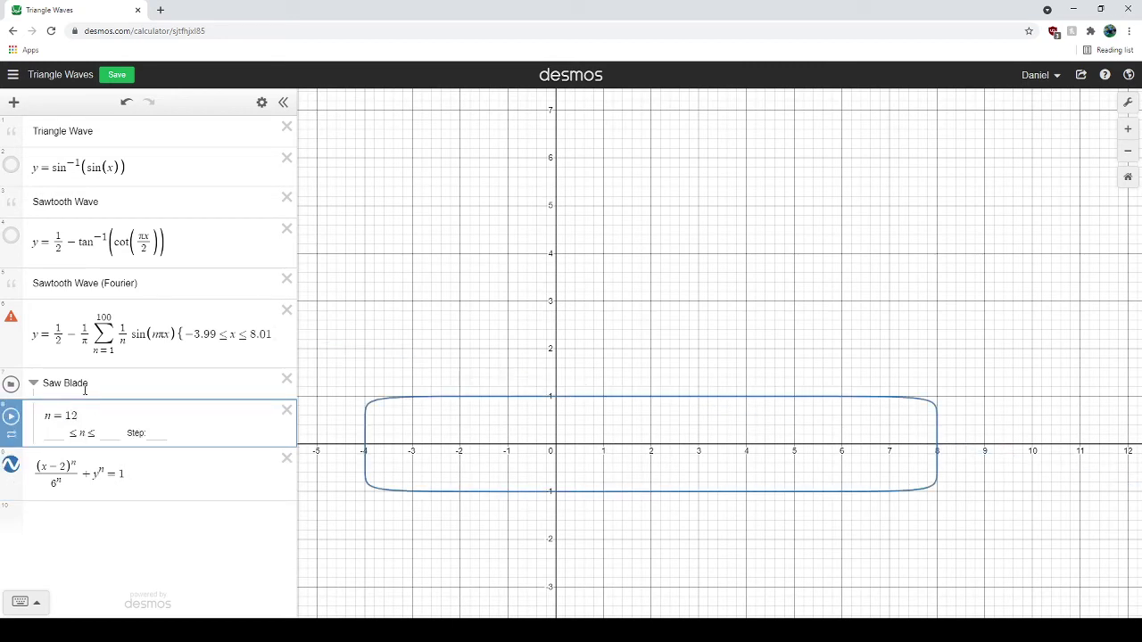
left_click(219, 335)
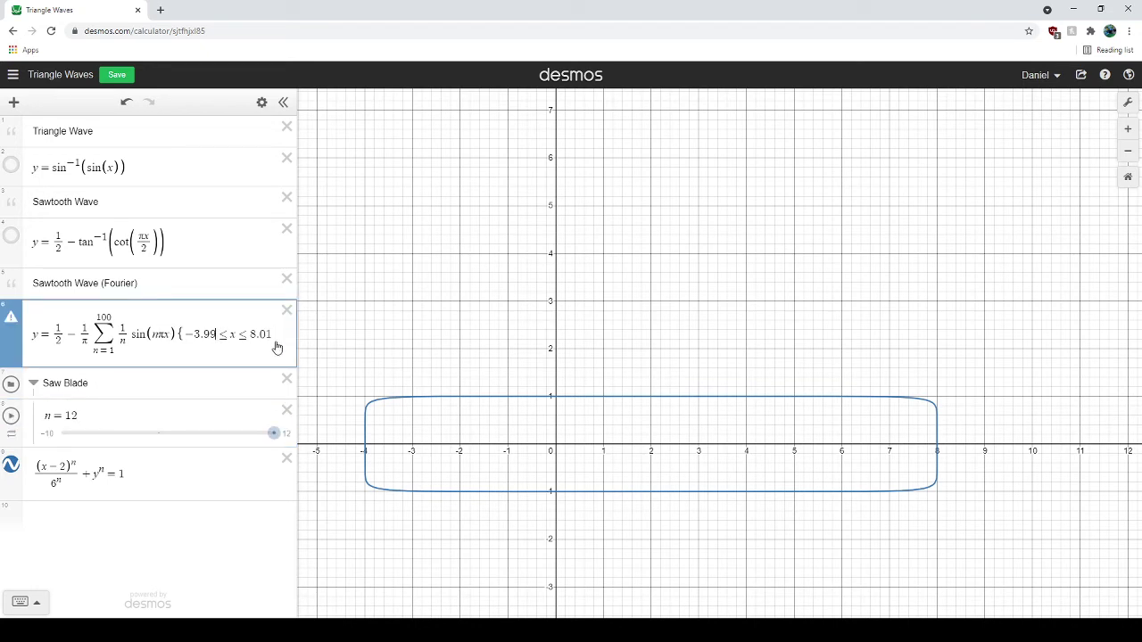
key("shift+End")
key("Right")
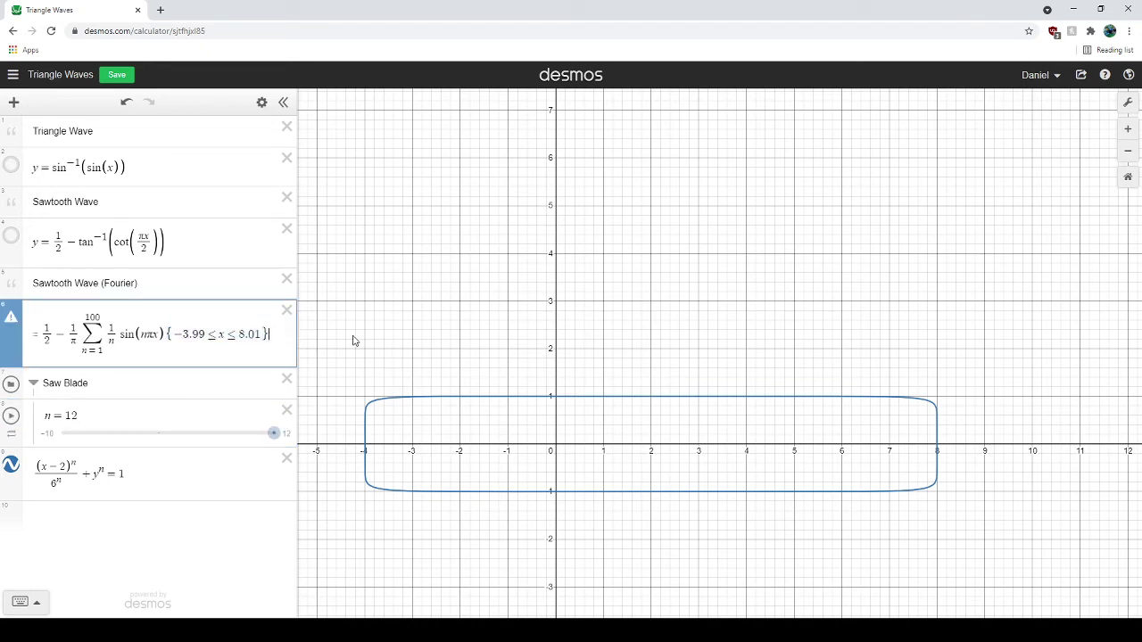
Rename the slider to k and use k for every exponent in the outline equation.
mouse_move(11, 320)
left_click(47, 416)
key("BackSpace")
type("k")
left_click(74, 461)
key("BackSpace")
type("k")
key("BackSpace")
key("BackSpace")
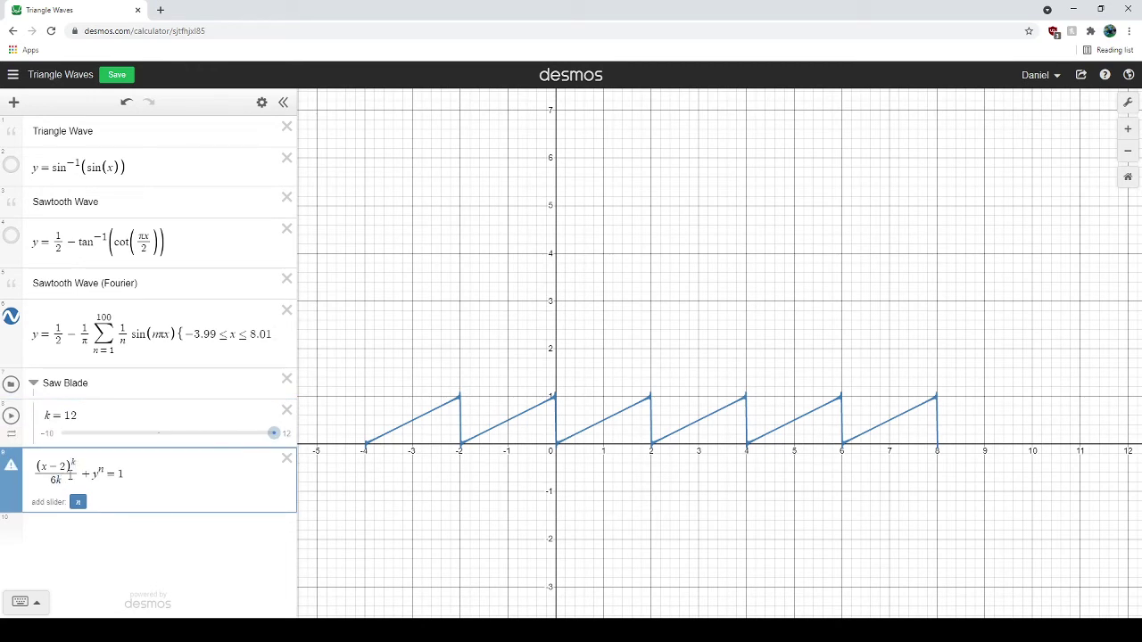
type("^k")
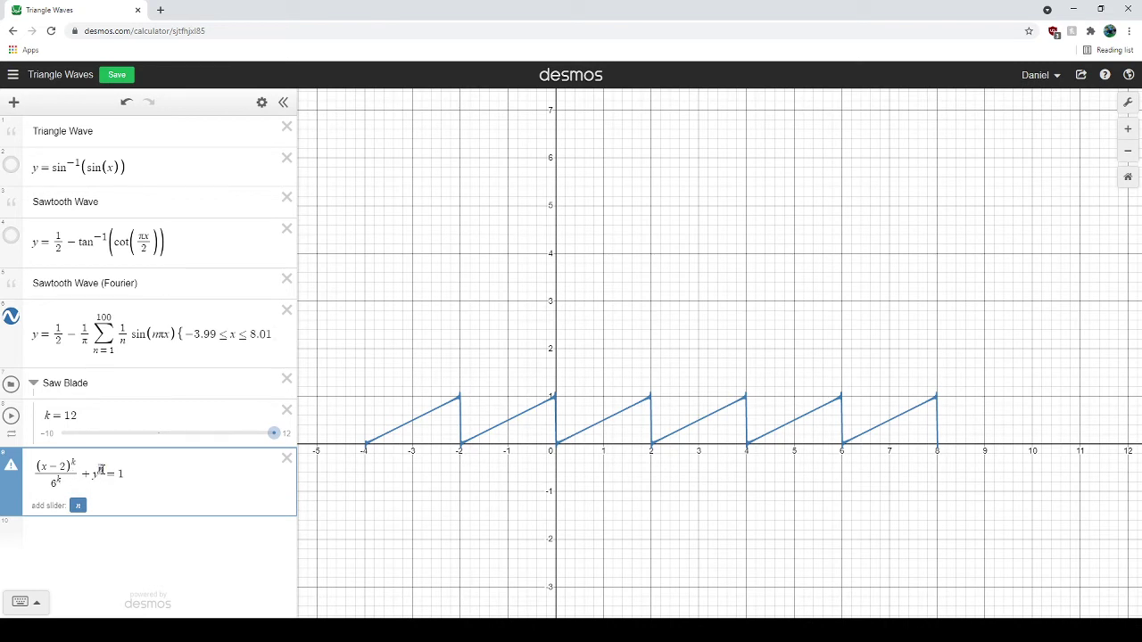
double_click(100, 470)
type("k")
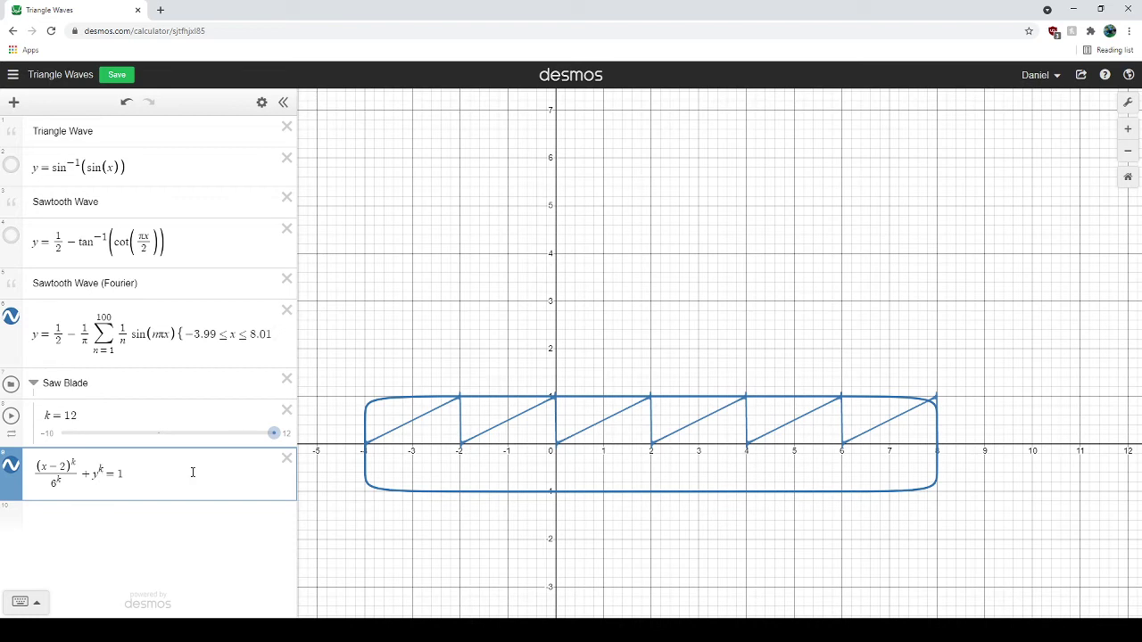
Set k to 20 and divide y^k by 2^k in the outline equation.
double_click(78, 415)
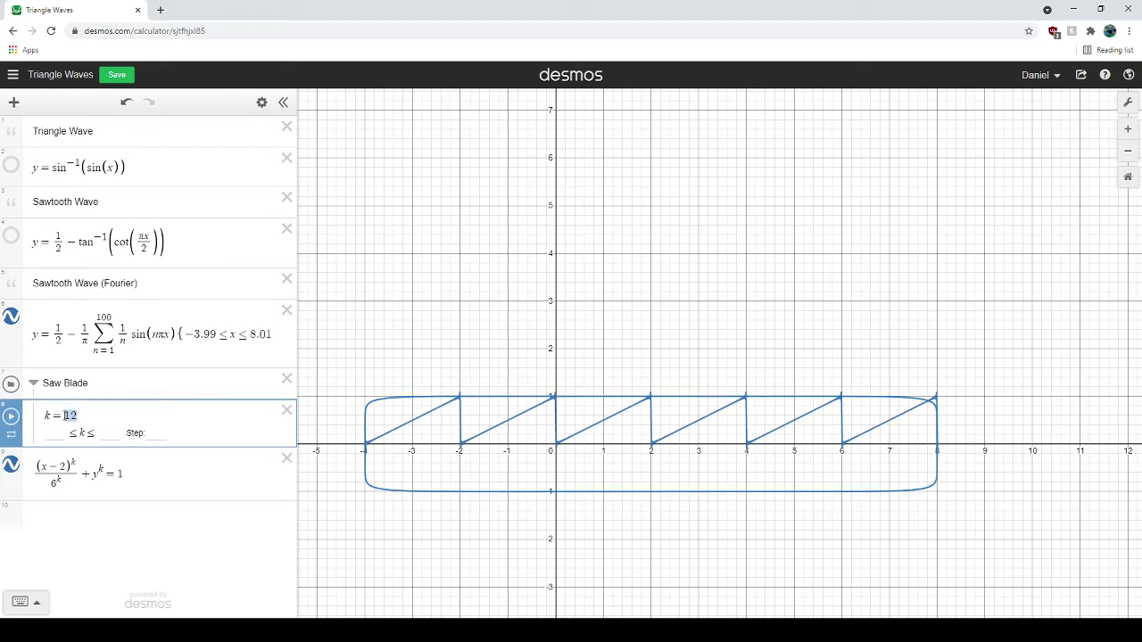
type("20")
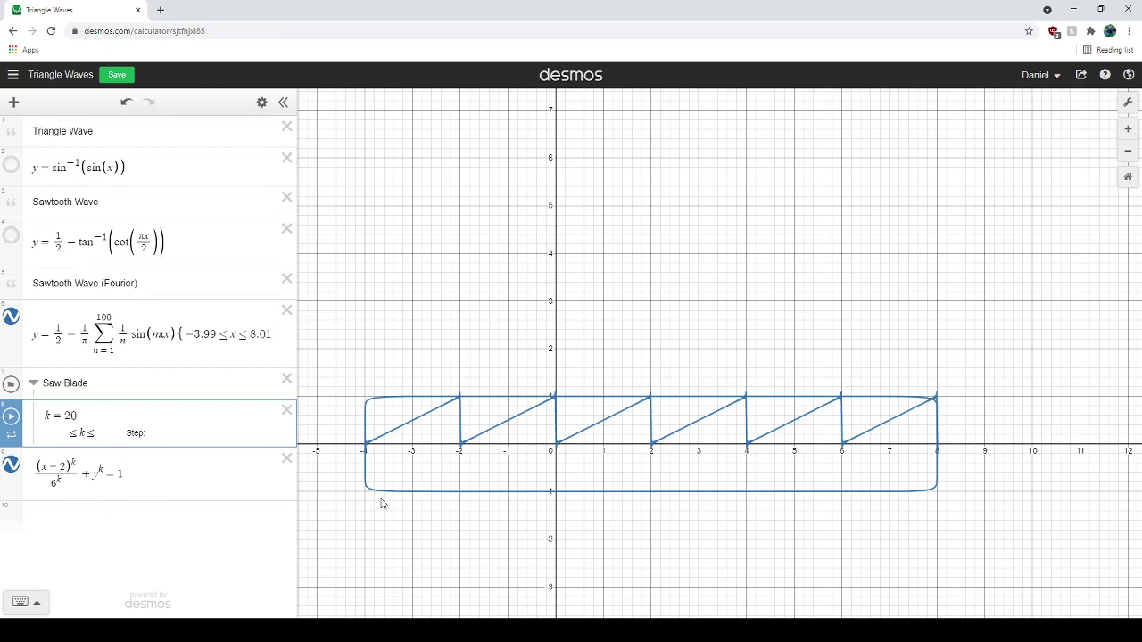
left_click(109, 475)
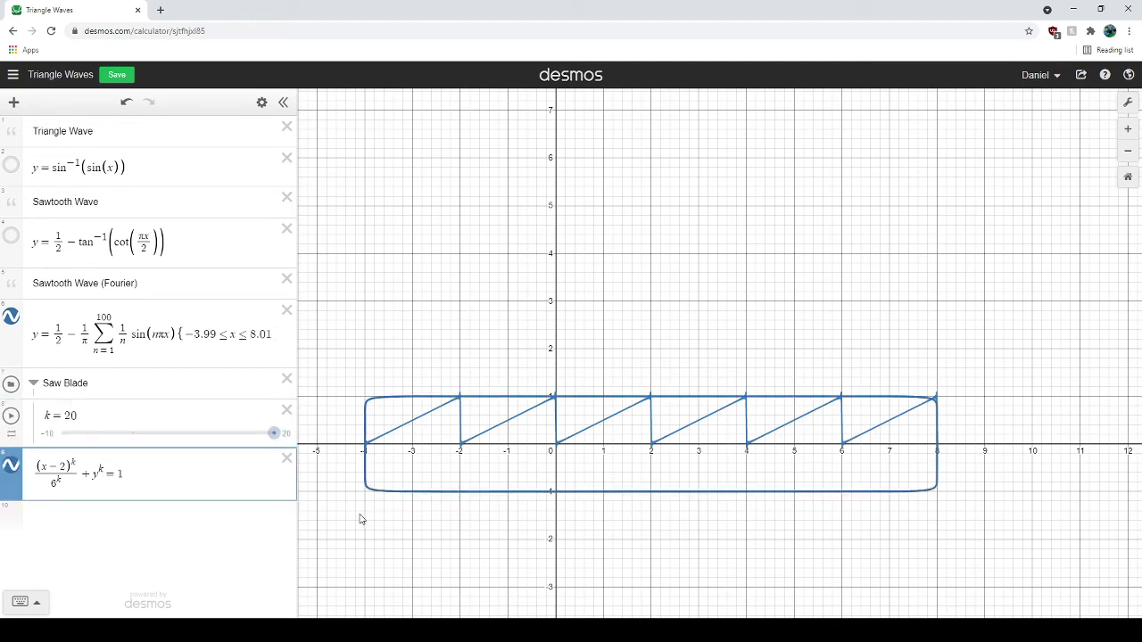
type("/")
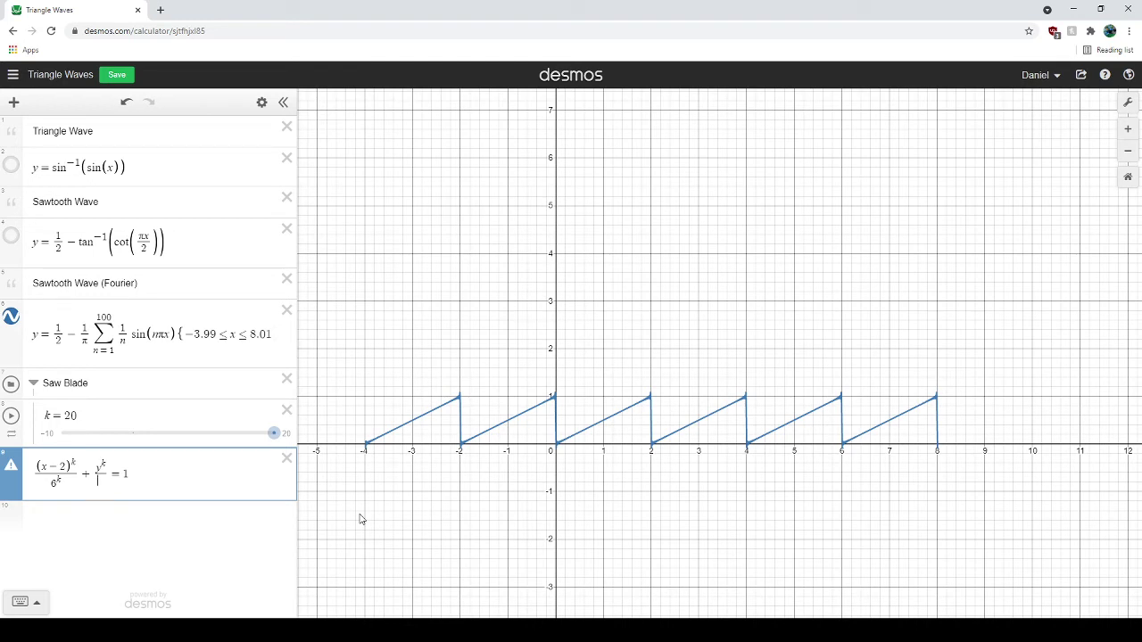
type("6")
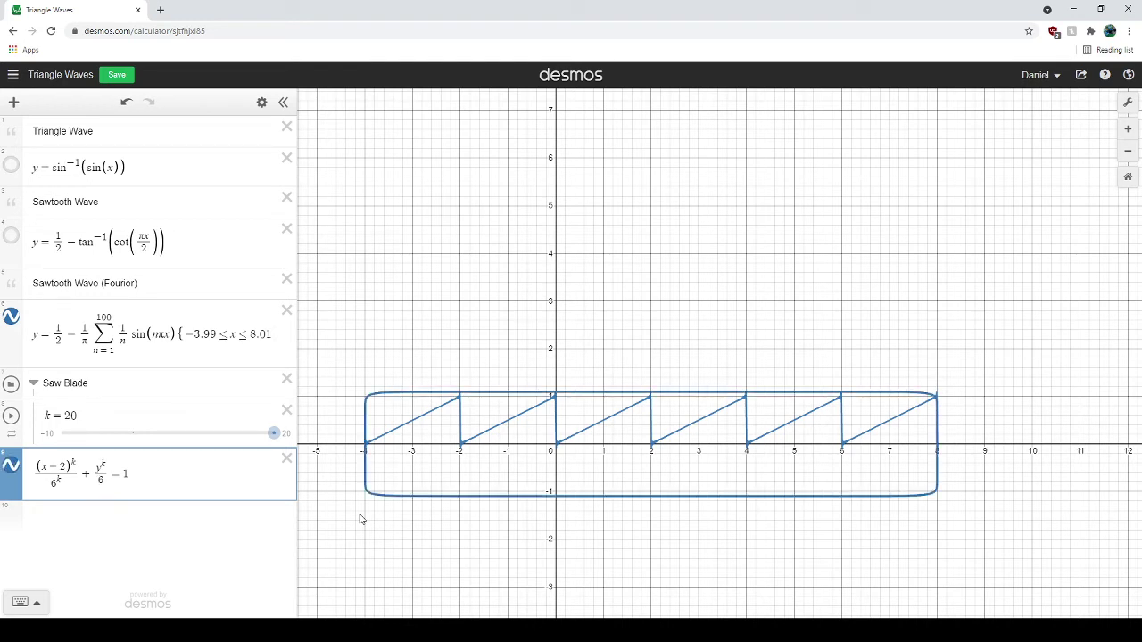
type("^k")
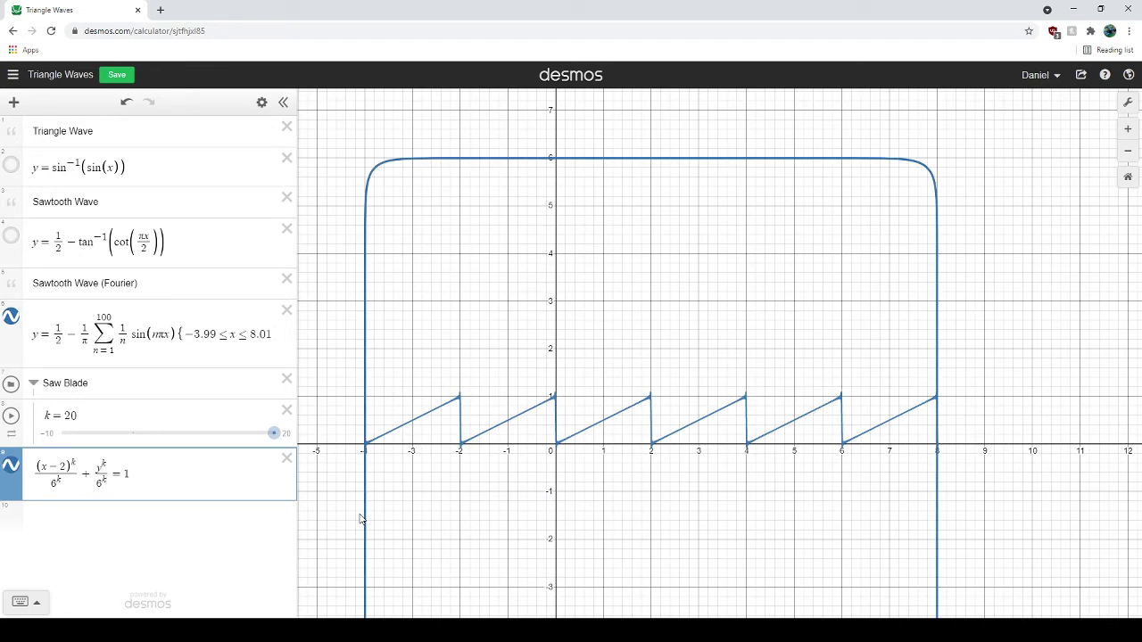
key("shift+Left")
key("shift+Left")
left_click(99, 482)
key("BackSpace")
type("2")
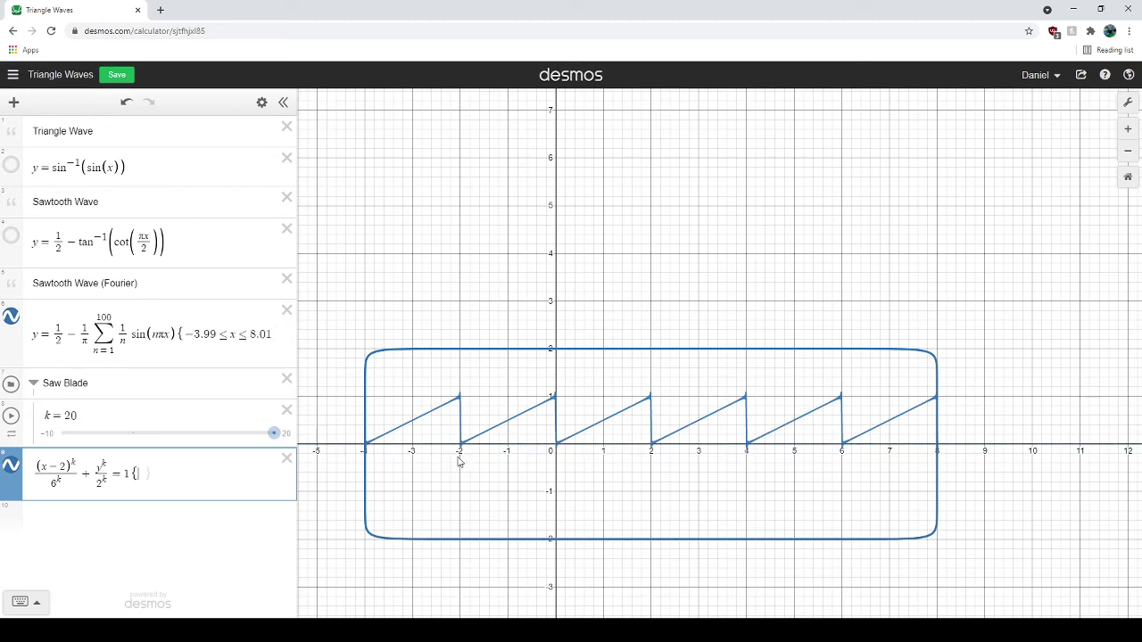
Append {y ≥ 0} to the outline equation and add a new row below it.
type("{")
type("y>=0")
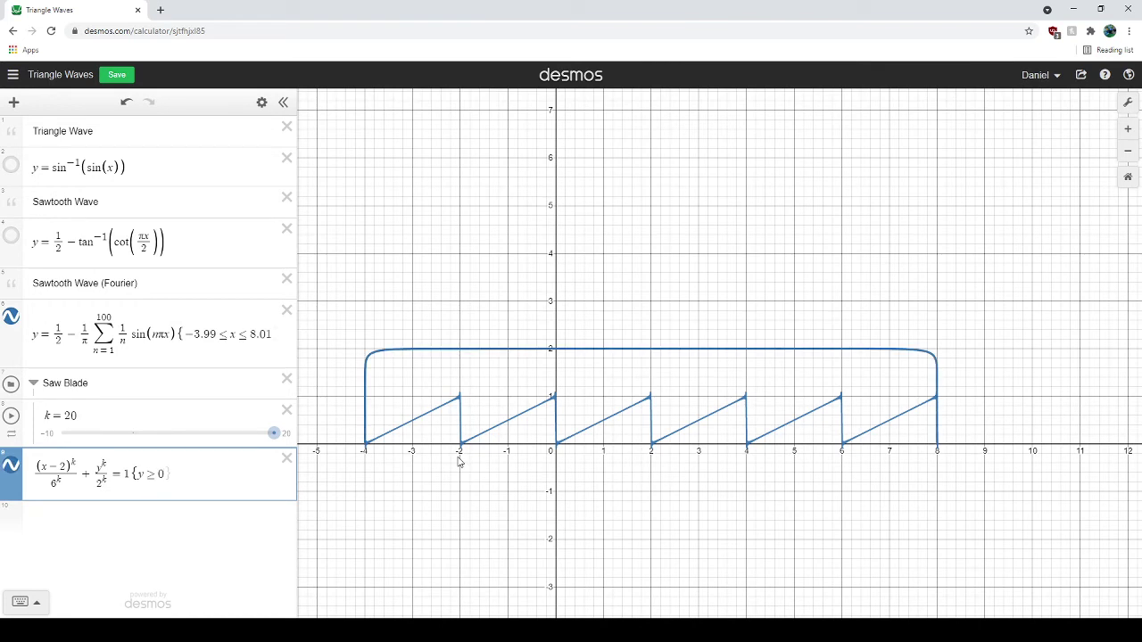
type("}")
left_click_drag(975, 490, 765, 517)
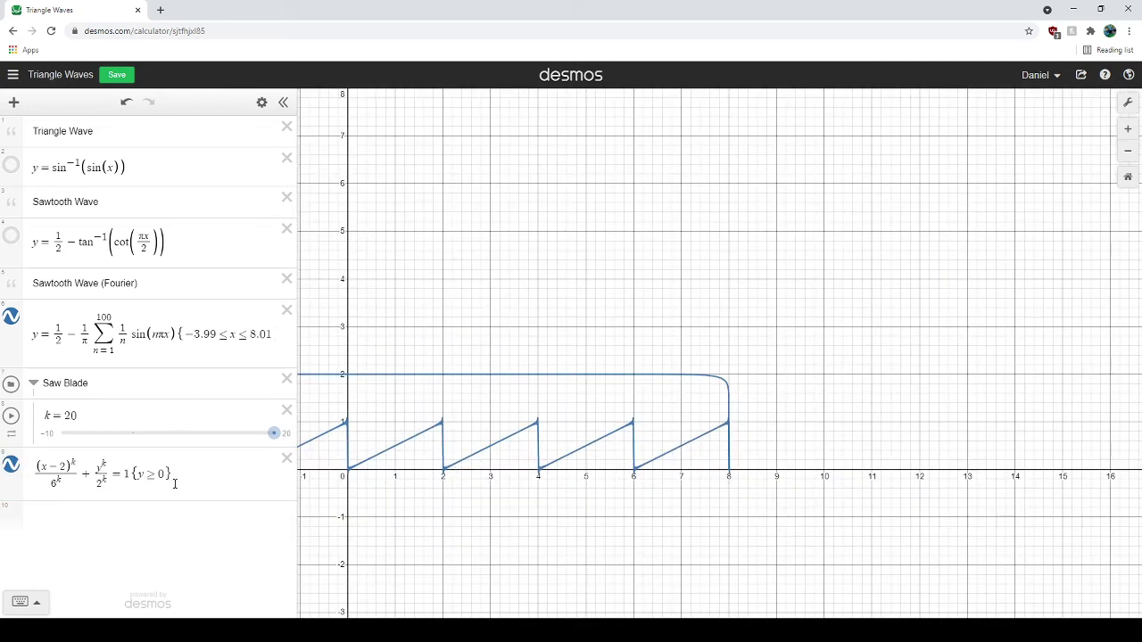
left_click(273, 474)
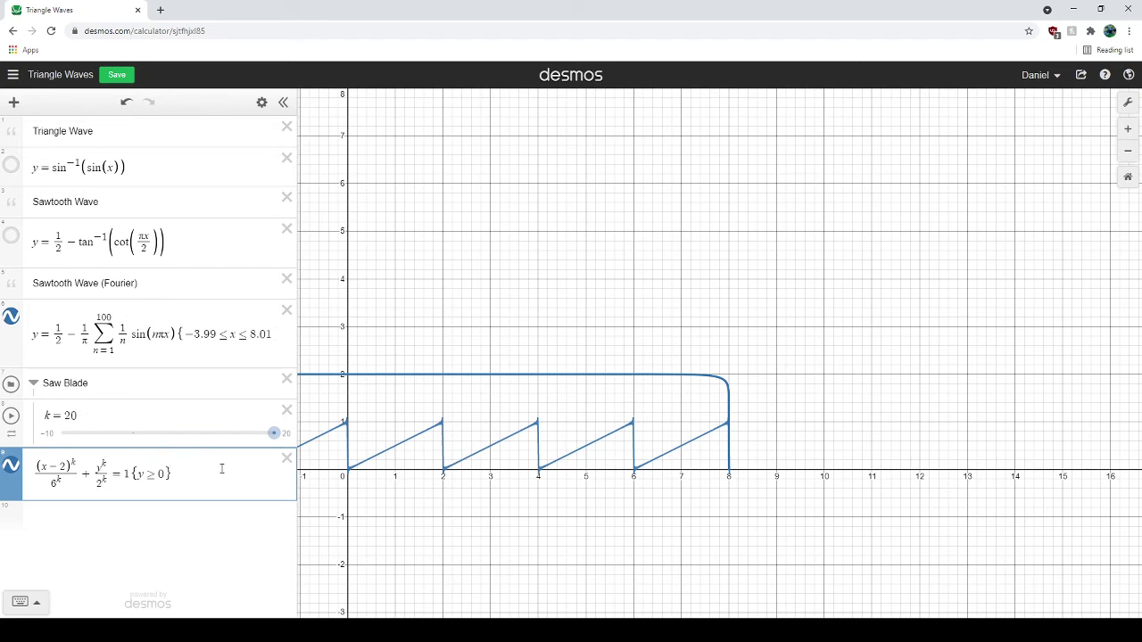
key("Return")
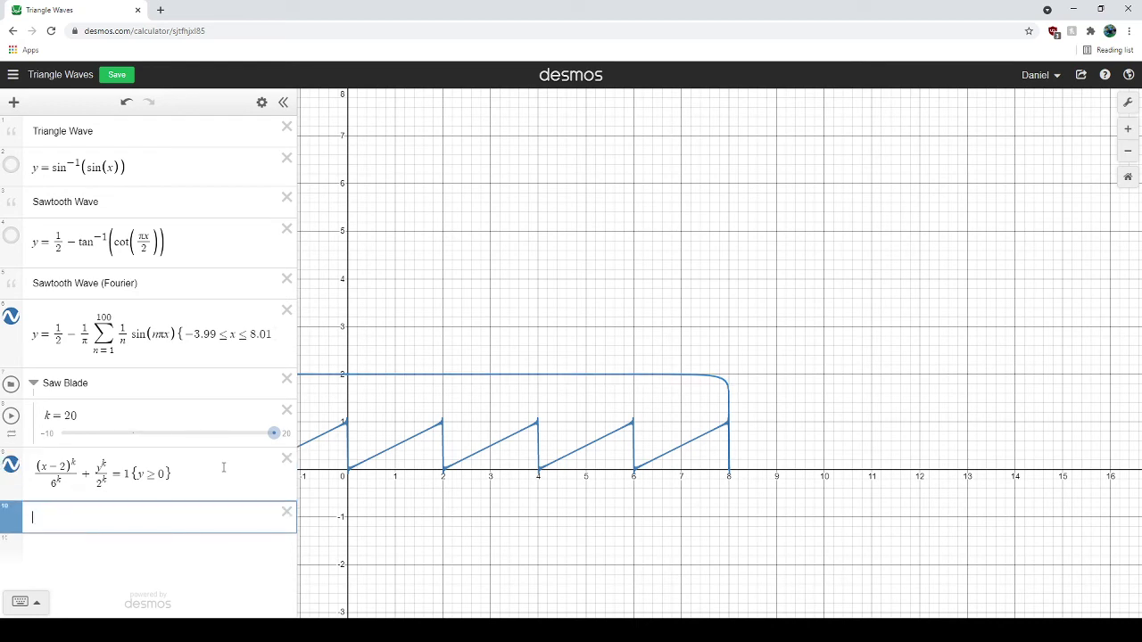
Create a slider j = 6 in a new row below the blade outline equation.
type("y=")
key("BackSpace")
type("=6")
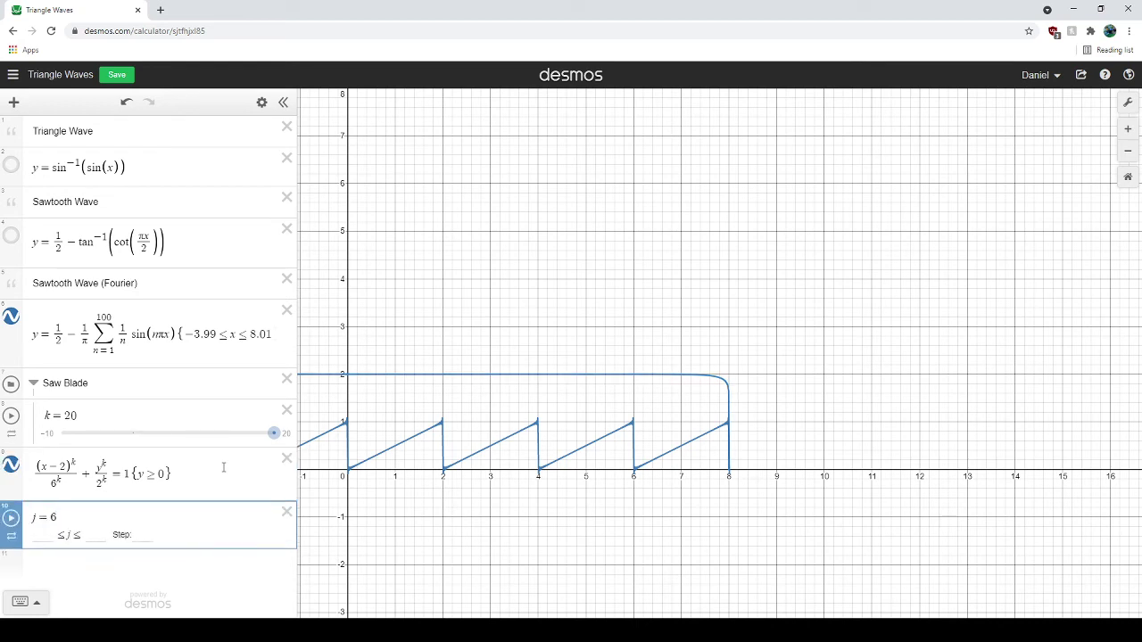
key("Return")
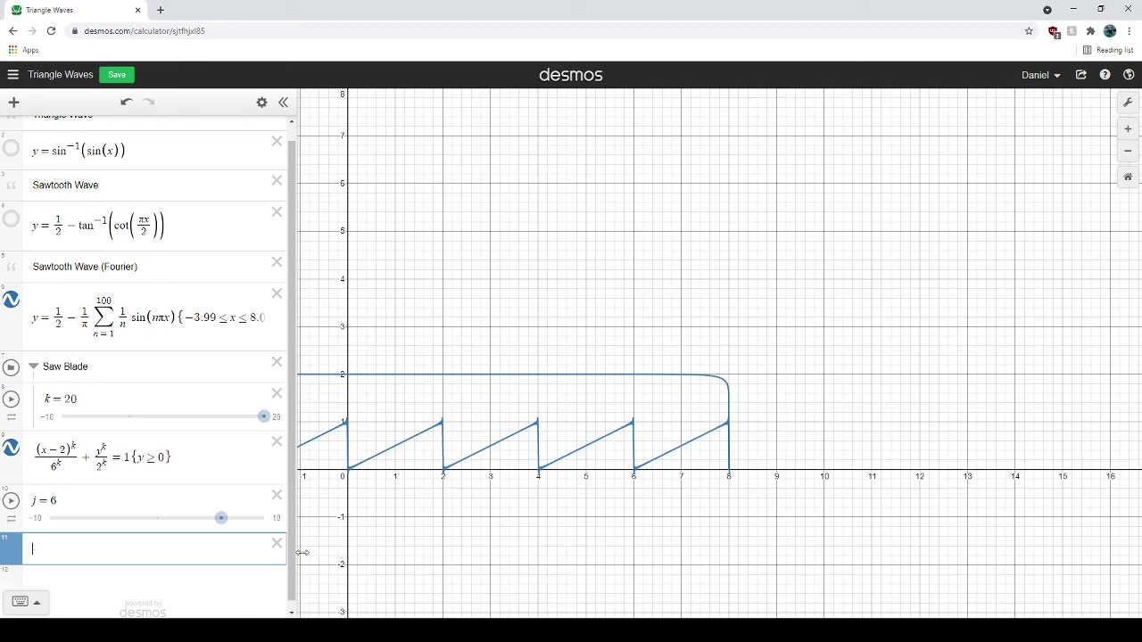
Enter (x−9)^j + (y−1)^j = 1 to draw a rounded square at the blade's right end.
type("(x")
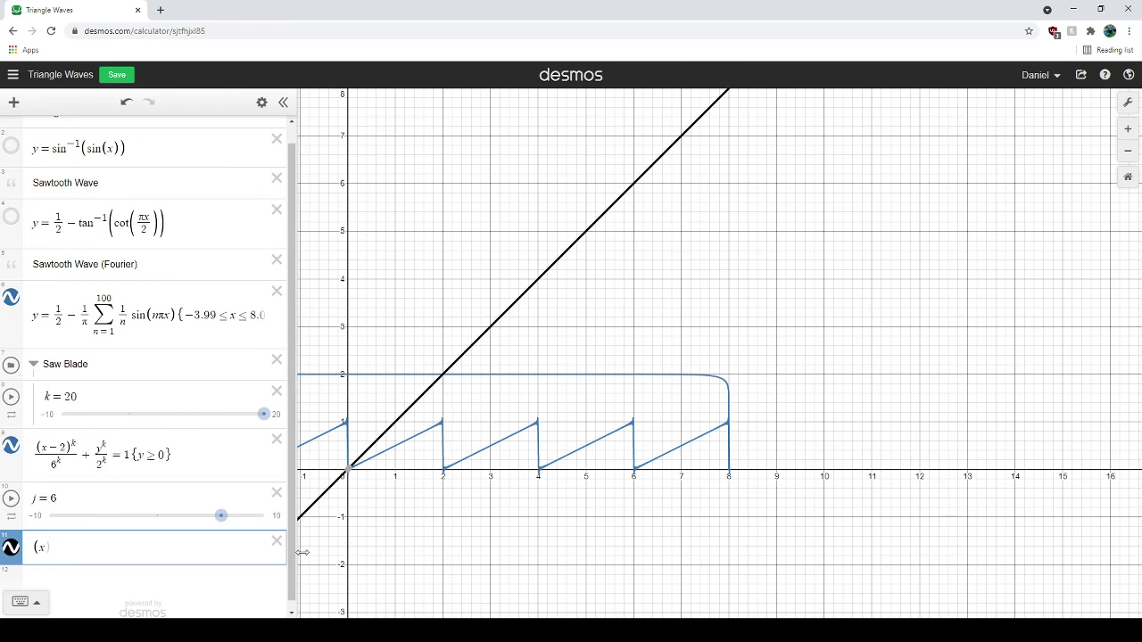
type("-")
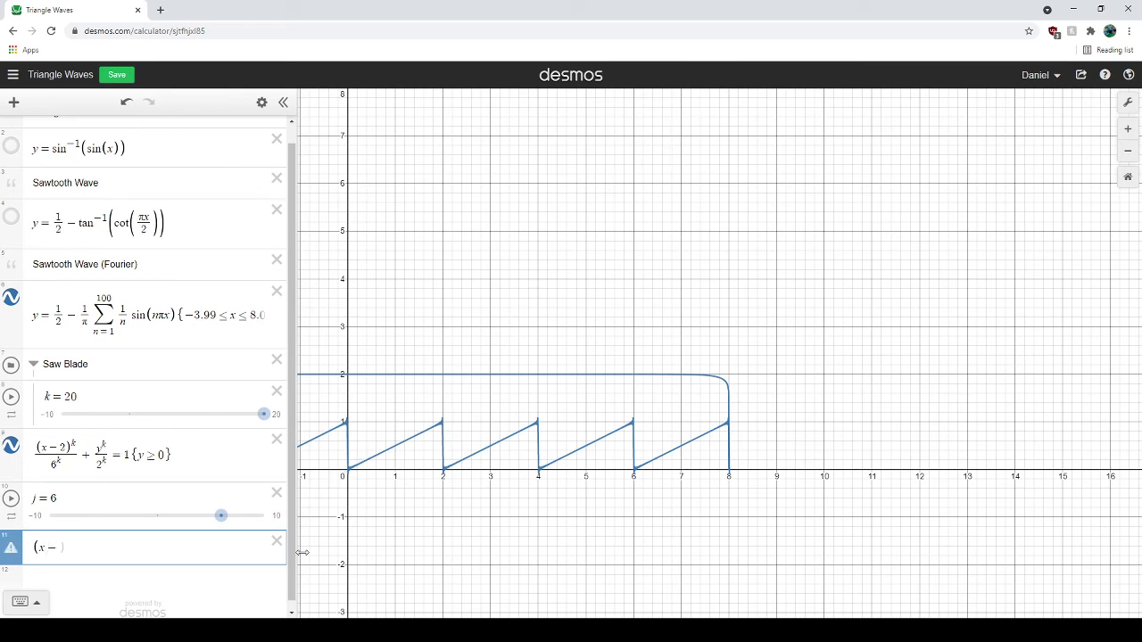
key("BackSpace")
type("-6")
key("BackSpace")
type("9)")
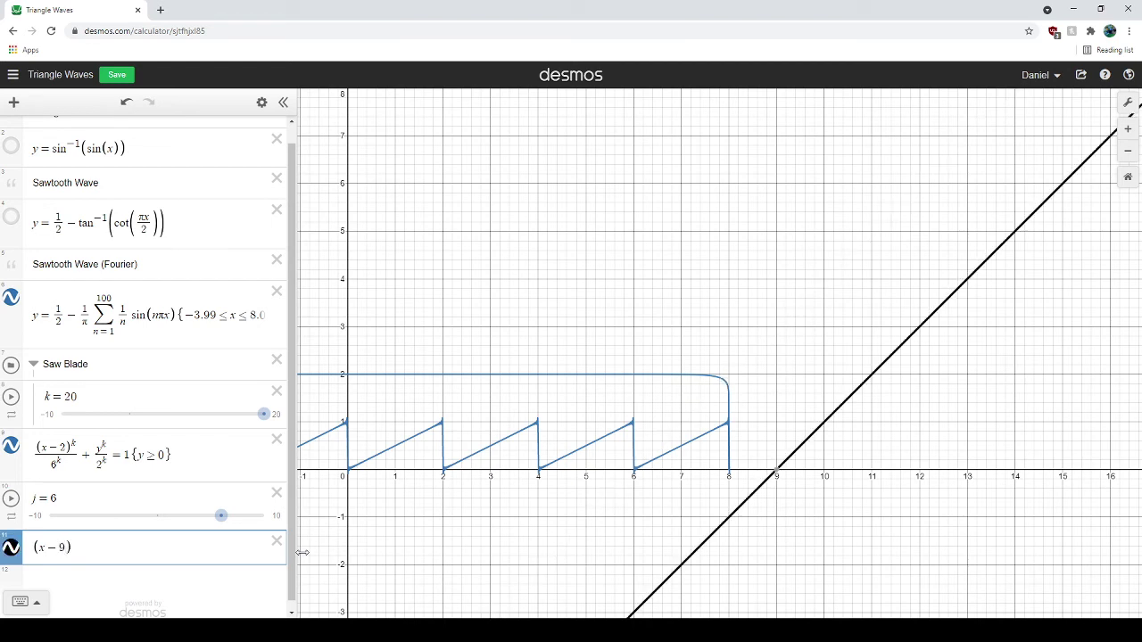
type("^h")
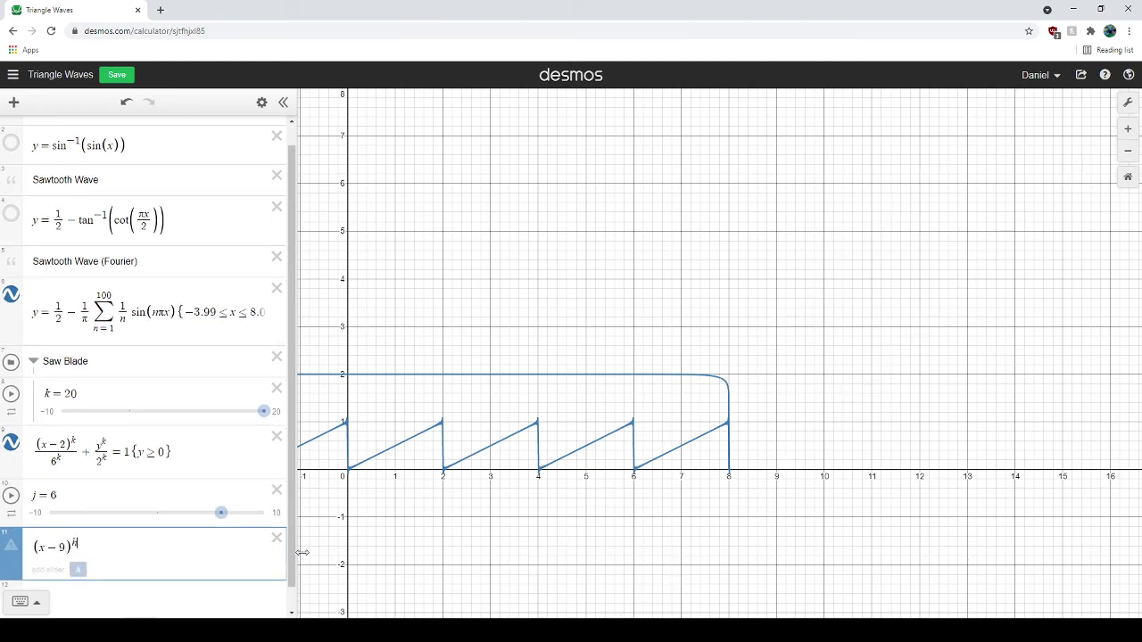
key("BackSpace")
type("j")
key("Right")
type("+")
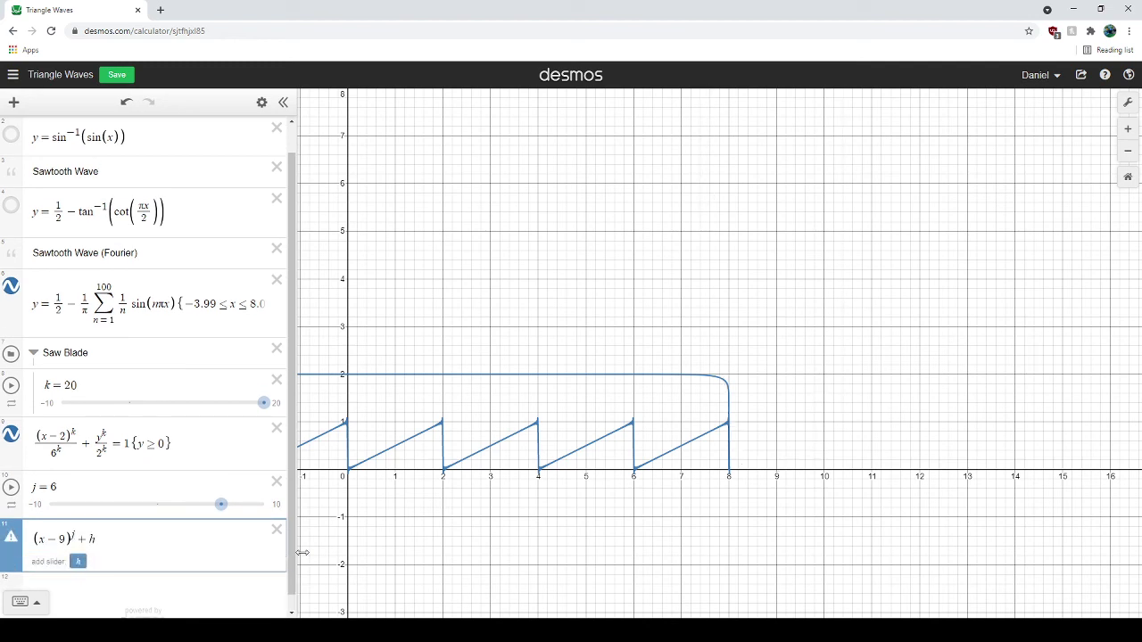
type("(")
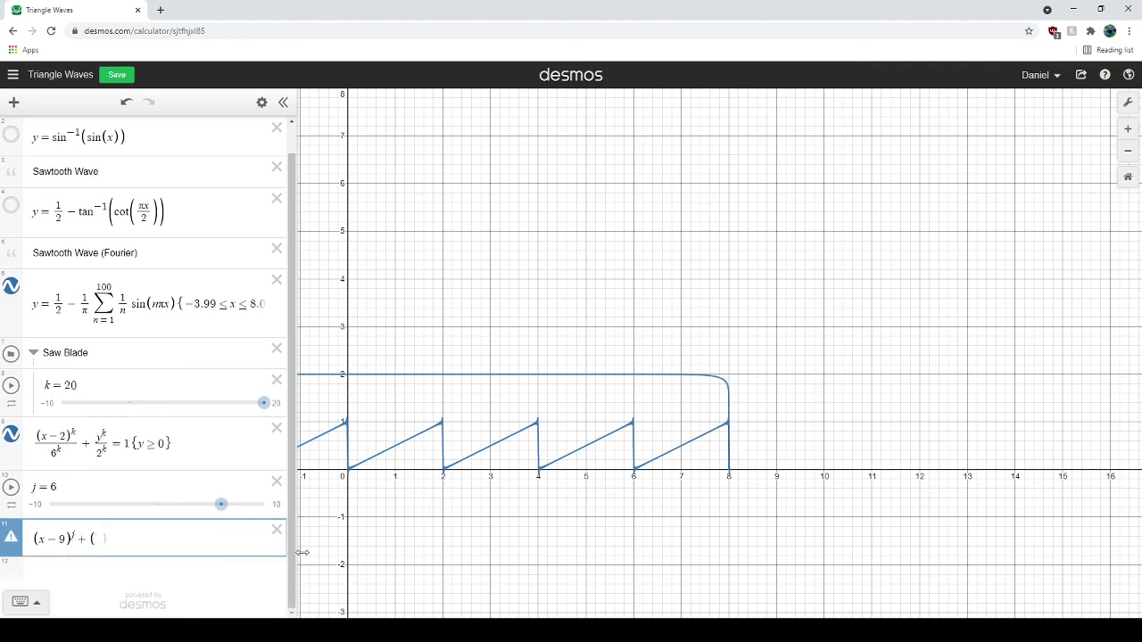
type("y-1)^j=1")
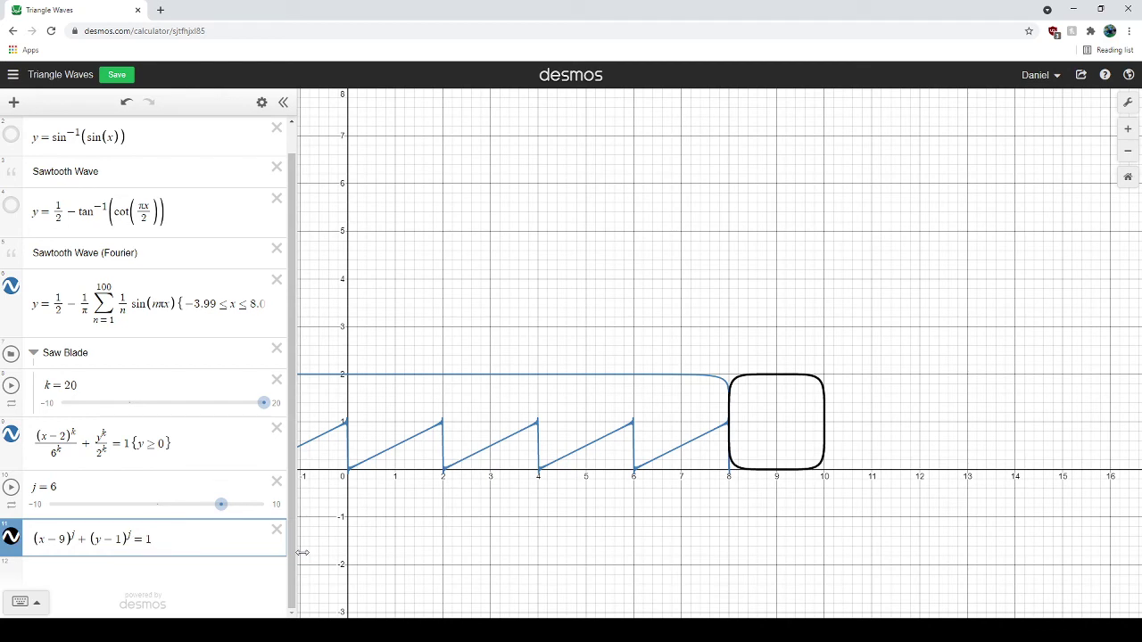
left_click(132, 538)
Divide the (y−1)^j term by 1.5^j to make the handle rectangle shorter.
type("/2")
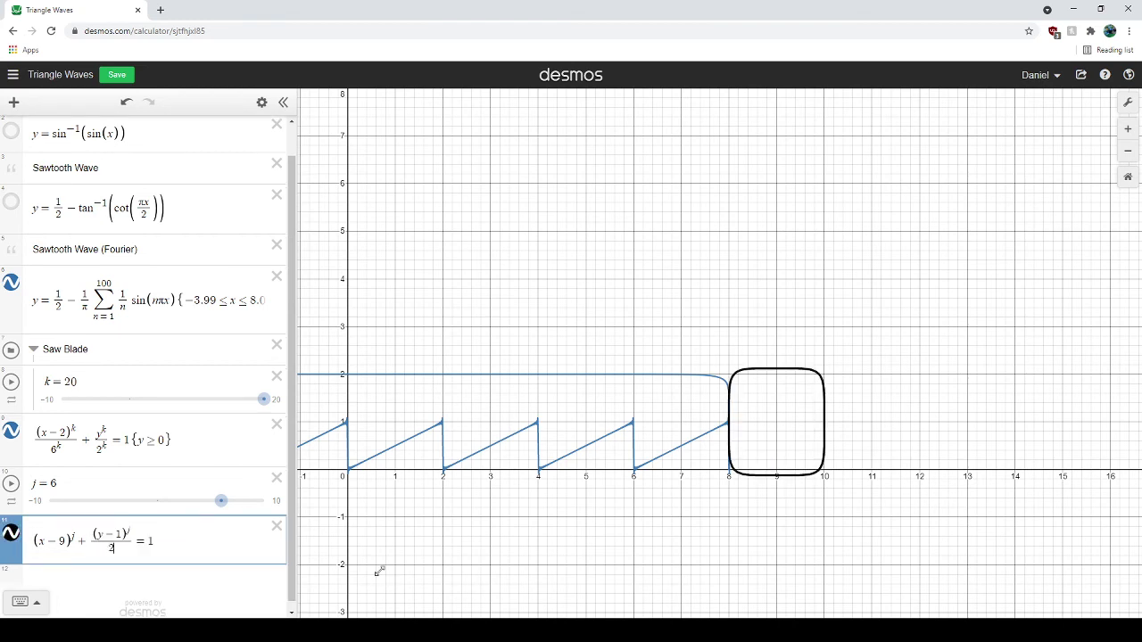
type(".5")
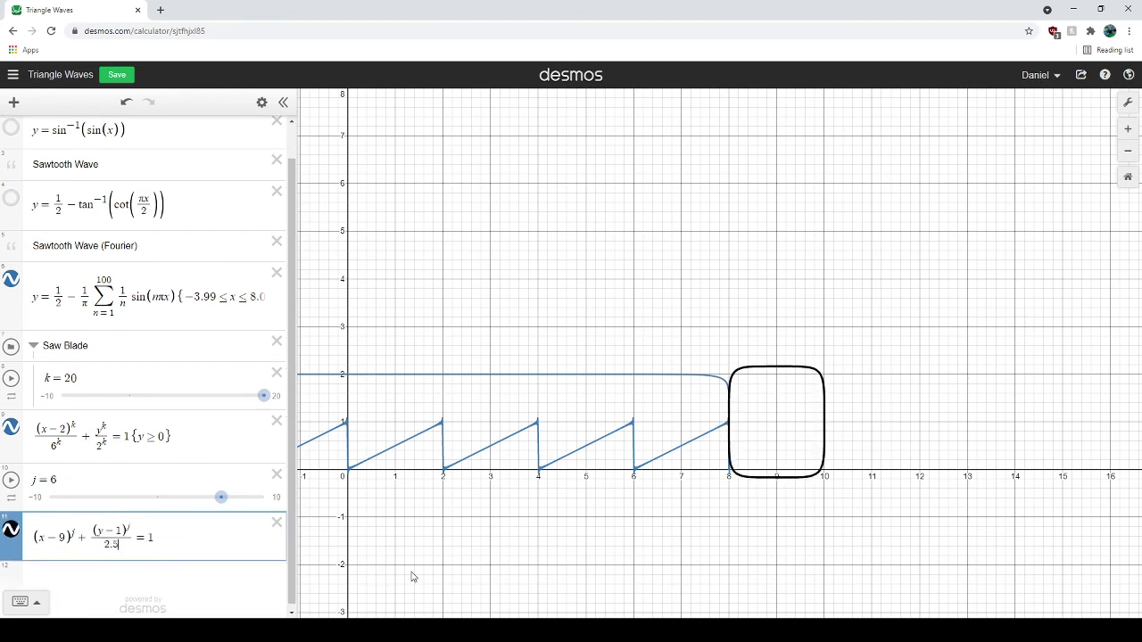
type("^k")
key("BackSpace")
type("j")
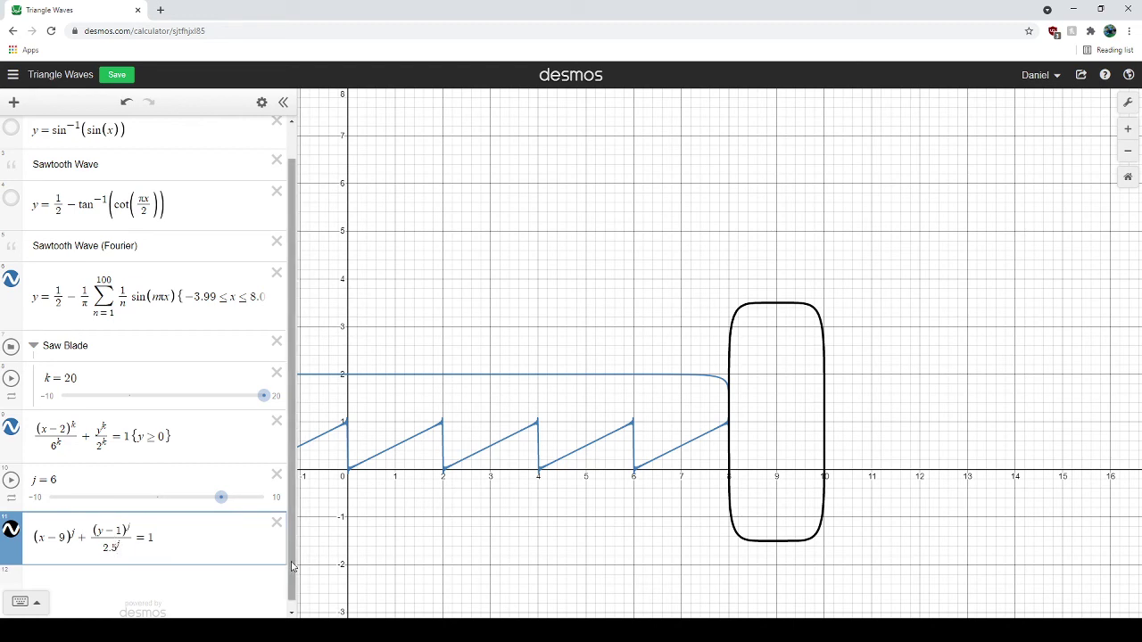
key("BackSpace")
key("BackSpace")
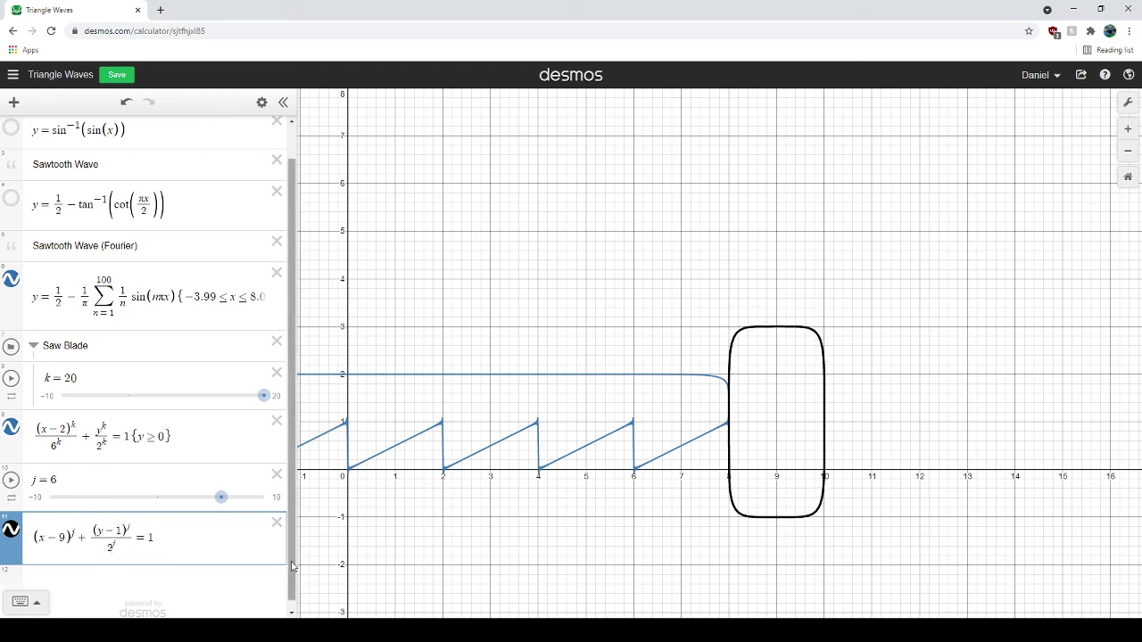
key("BackSpace")
type("1.5")
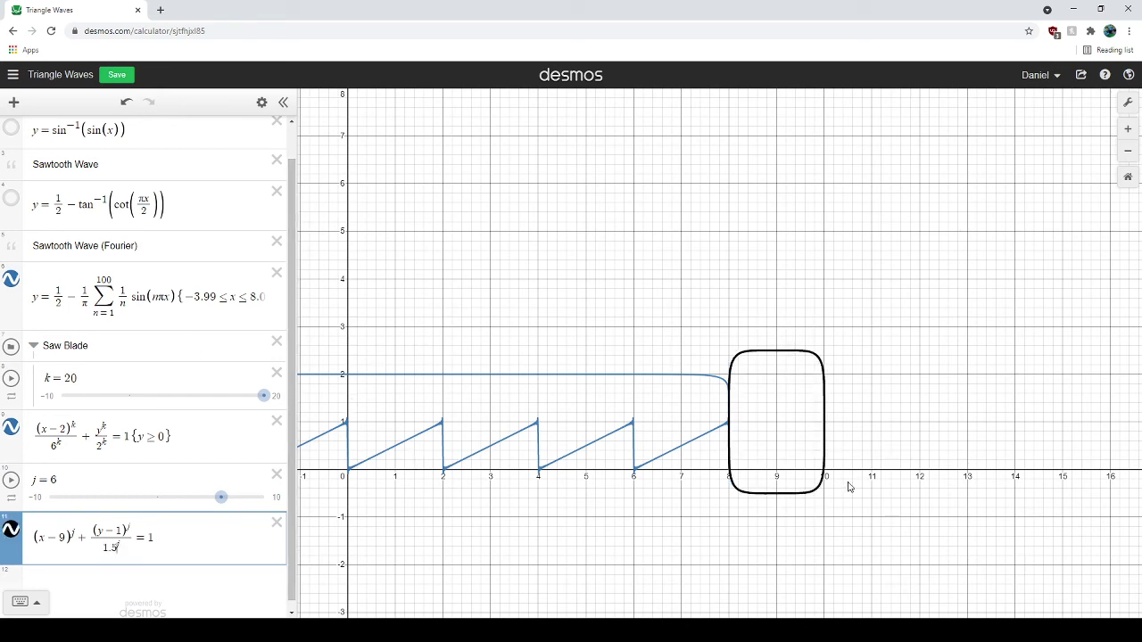
Try several values for slider j, settling on 12 for sharper handle corners.
double_click(52, 480)
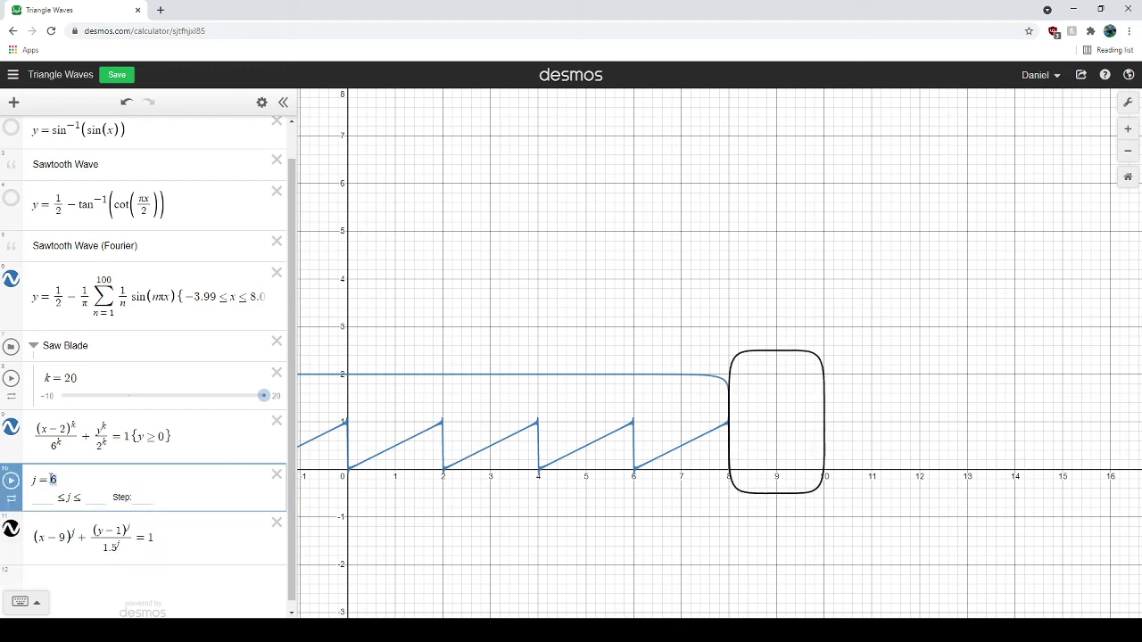
type("20")
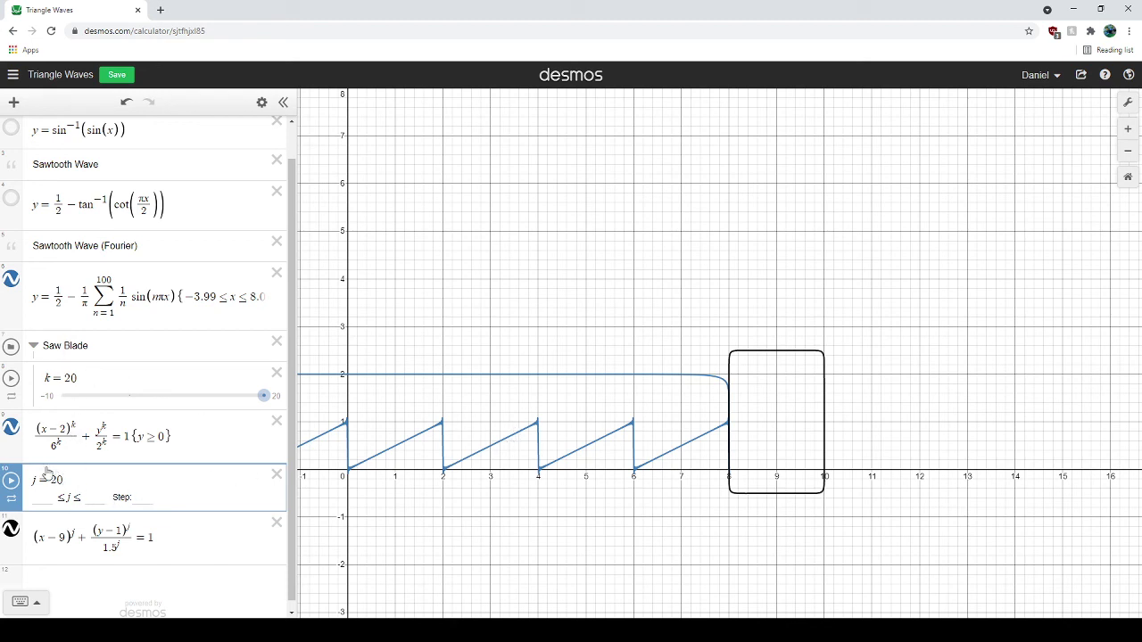
left_click_drag(65, 480, 52, 480)
type("1.5")
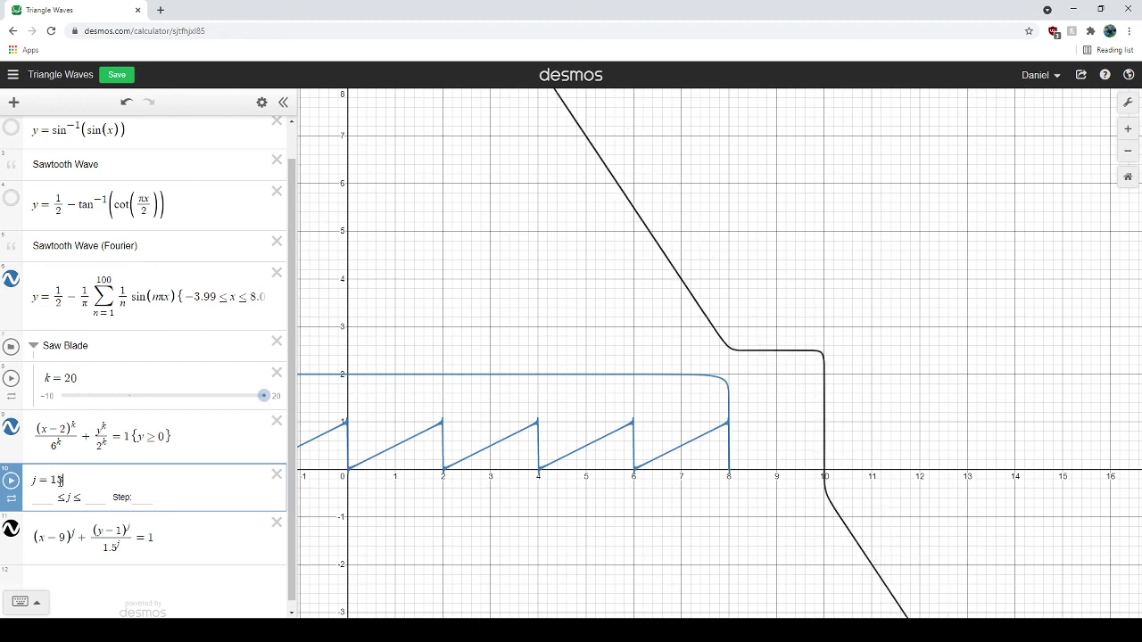
key("shift+Left")
type("6")
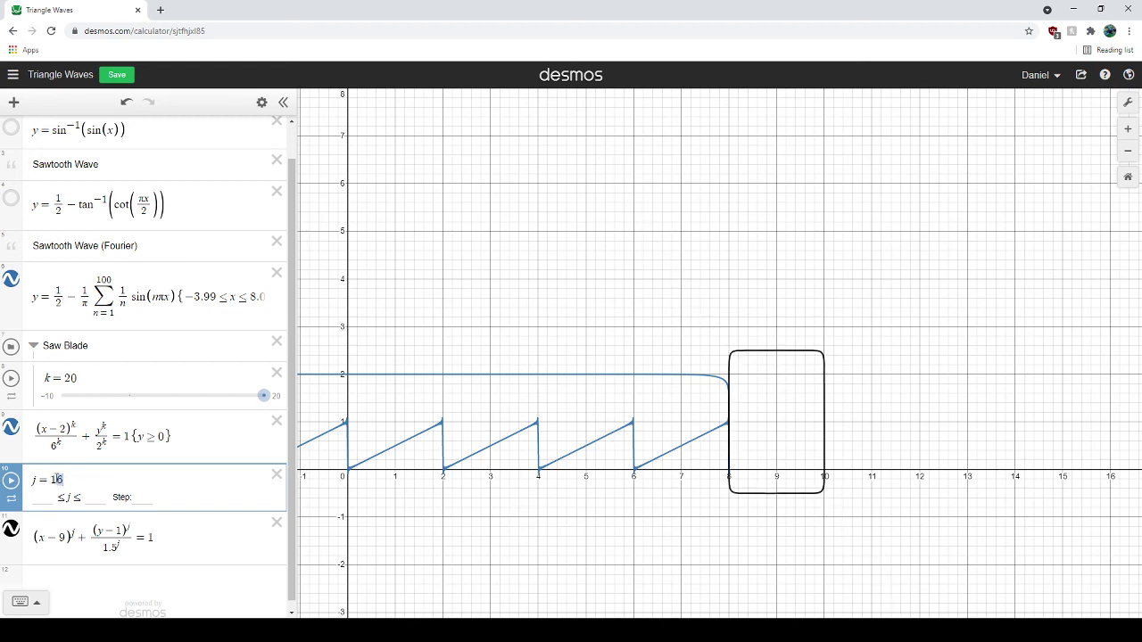
double_click(56, 479)
type("10")
scroll(130, 521, "down", 1)
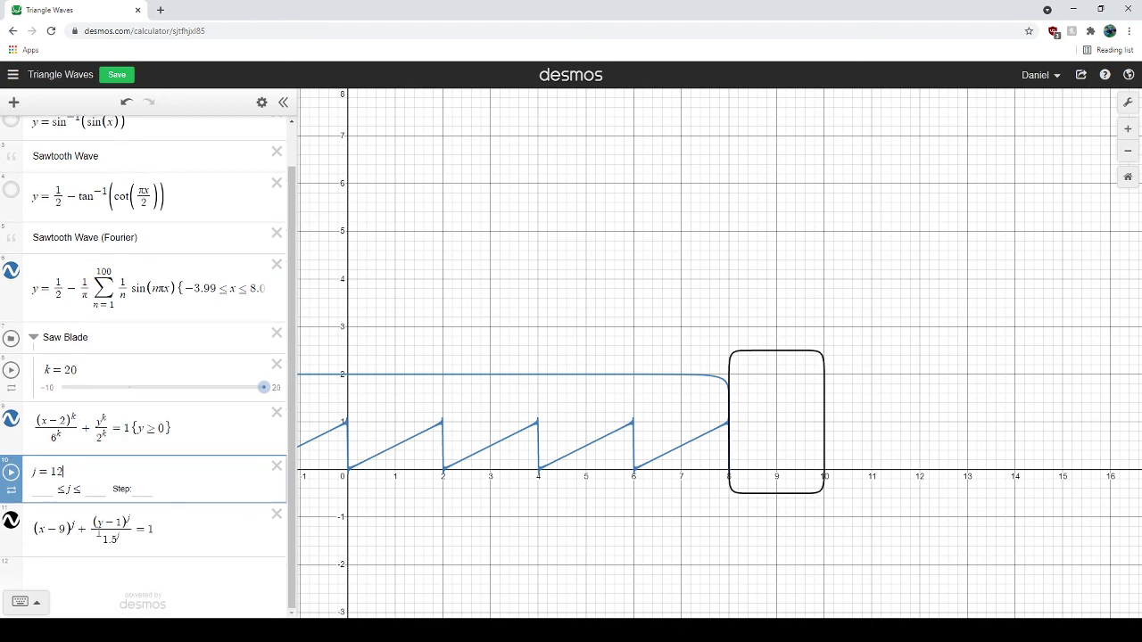
Duplicate the handle equation (x−9)^j + (y−1)^j/1.3^j = 1 as a new red expression.
left_click(197, 526)
key("ctrl+a")
key("ctrl+c")
key("Return")
key("ctrl+v")
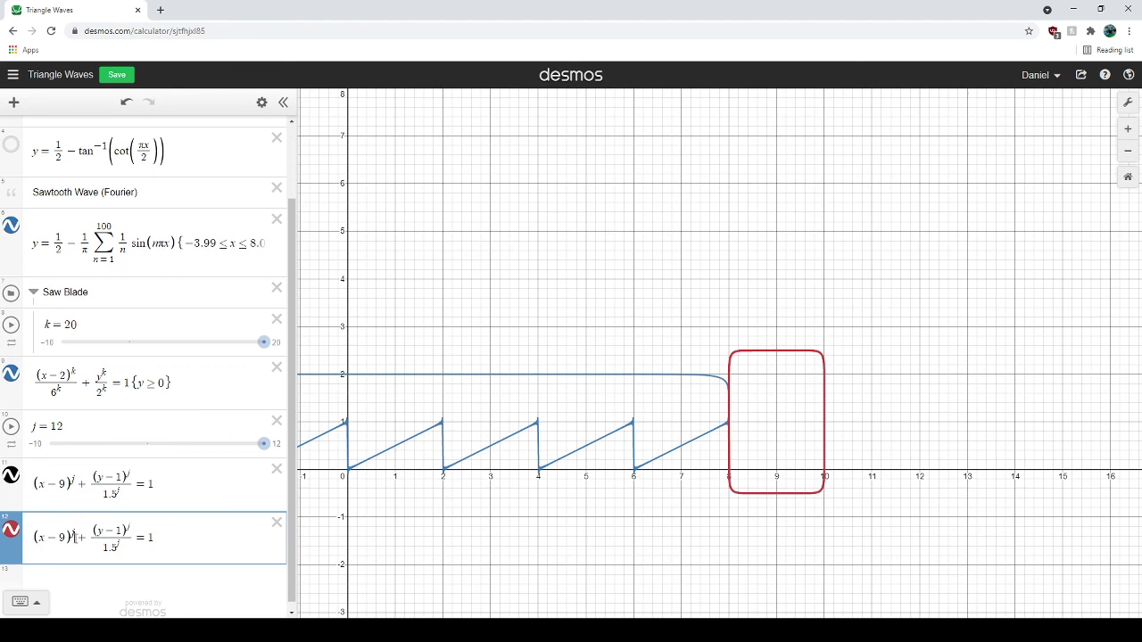
type("/")
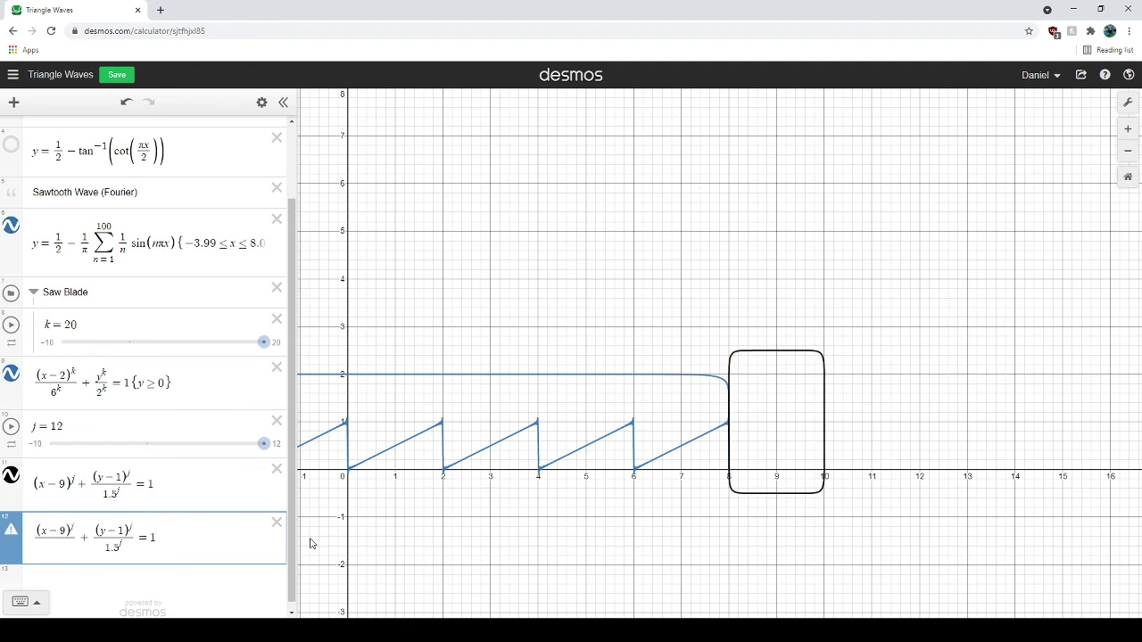
type("0.8")
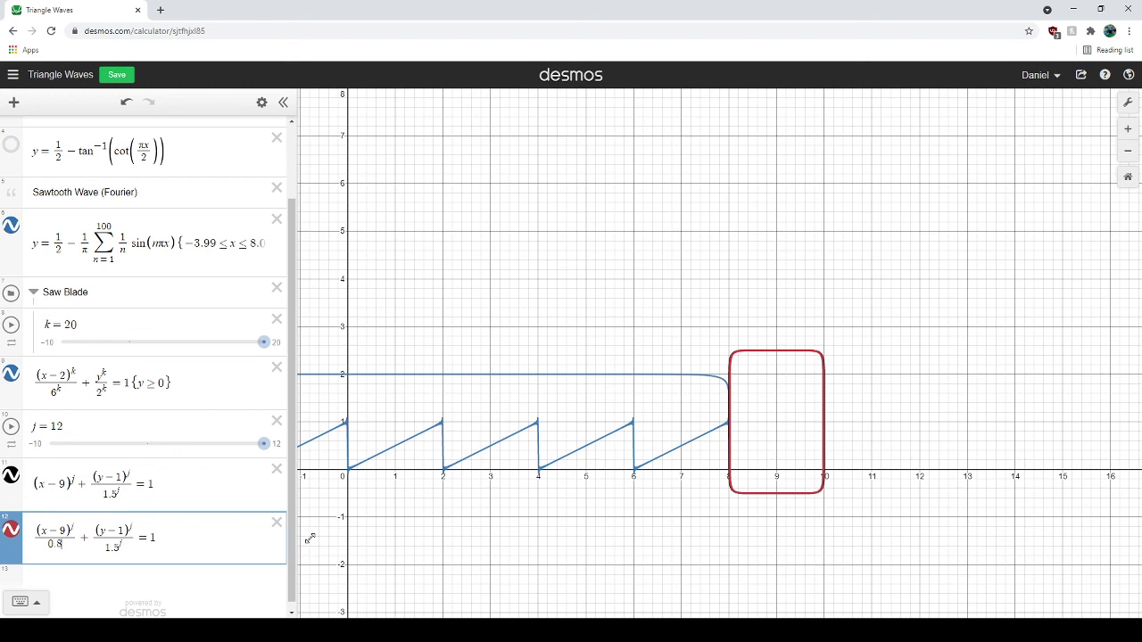
type("^")
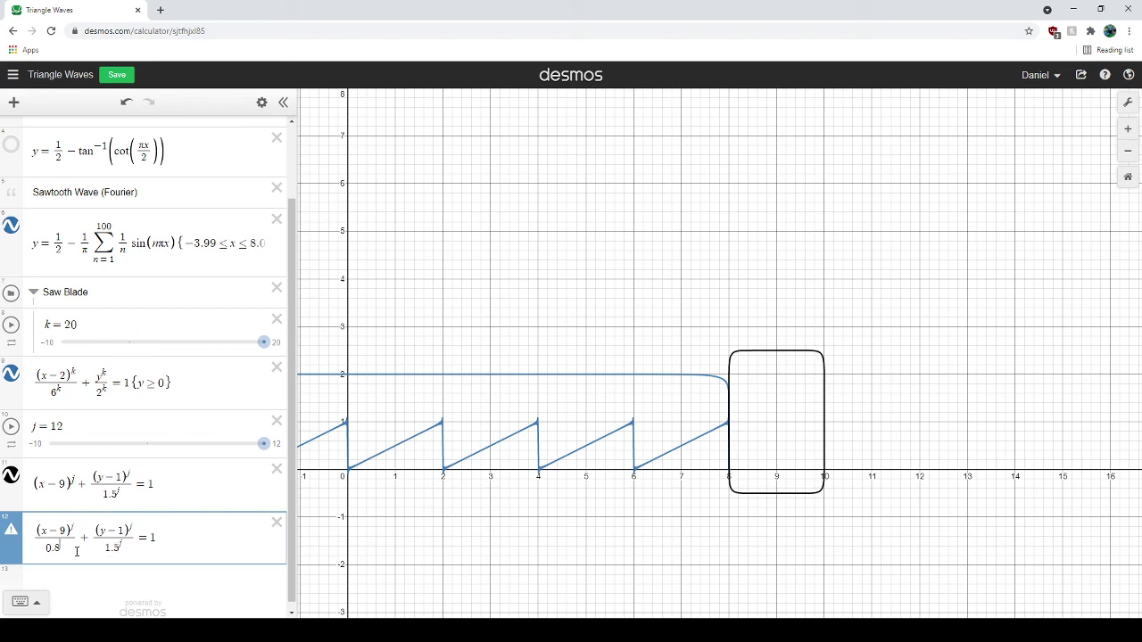
key("BackSpace")
key("BackSpace")
key("BackSpace")
key("BackSpace")
key("BackSpace")
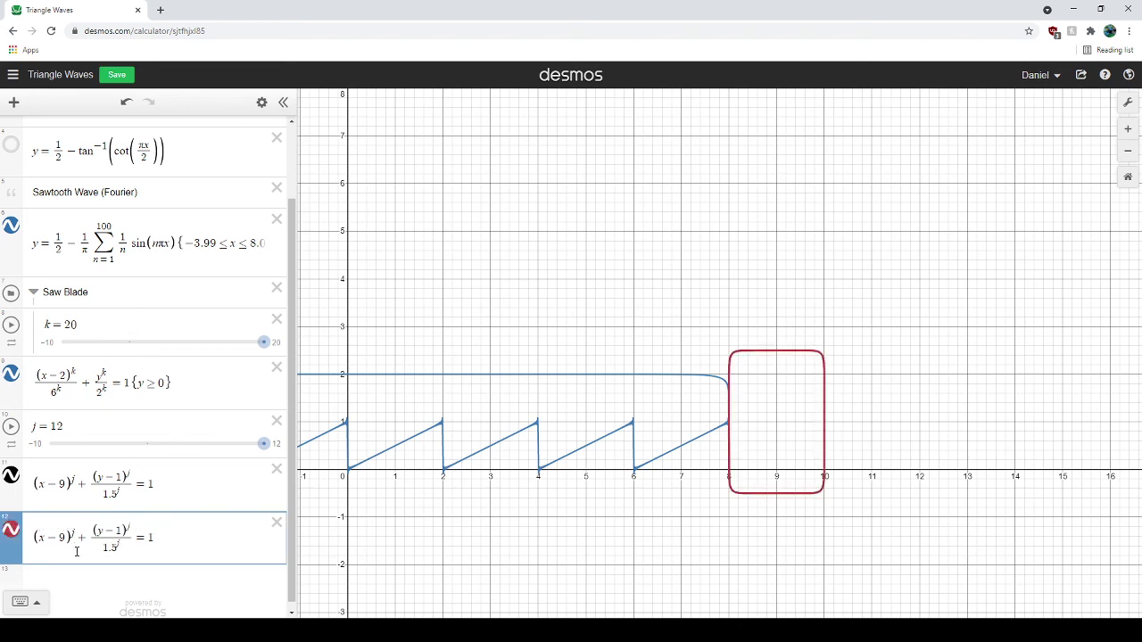
Try constant right-hand values such as 0.8 and 0.7 on the red handle copy.
double_click(149, 539)
type("0.8")
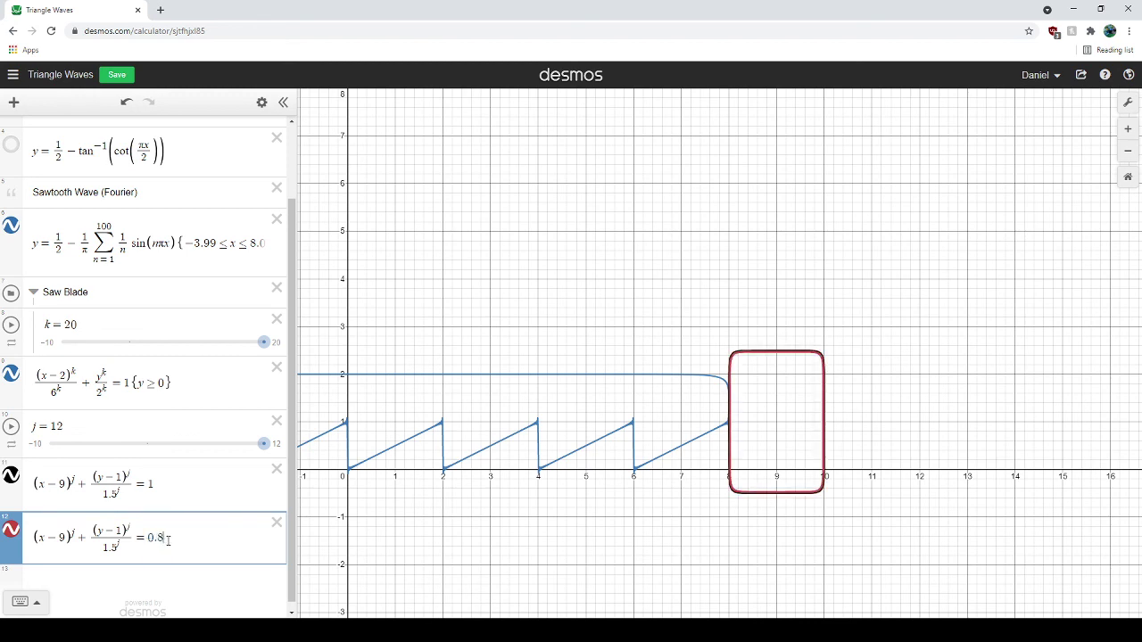
double_click(159, 539)
type("7")
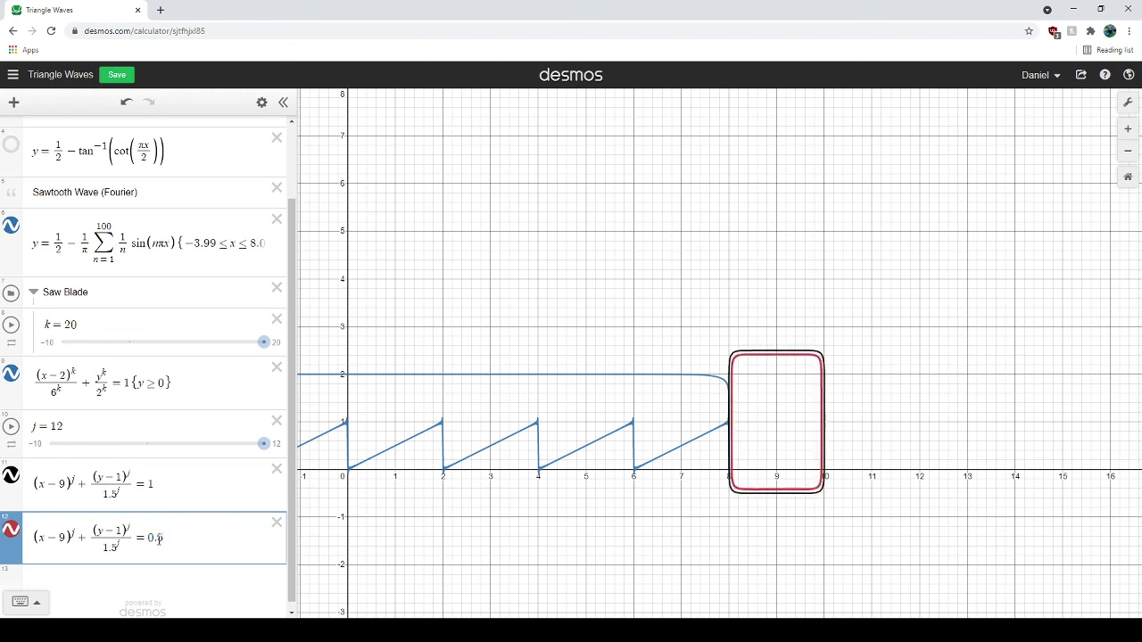
left_click_drag(159, 540, 166, 539)
type("2")
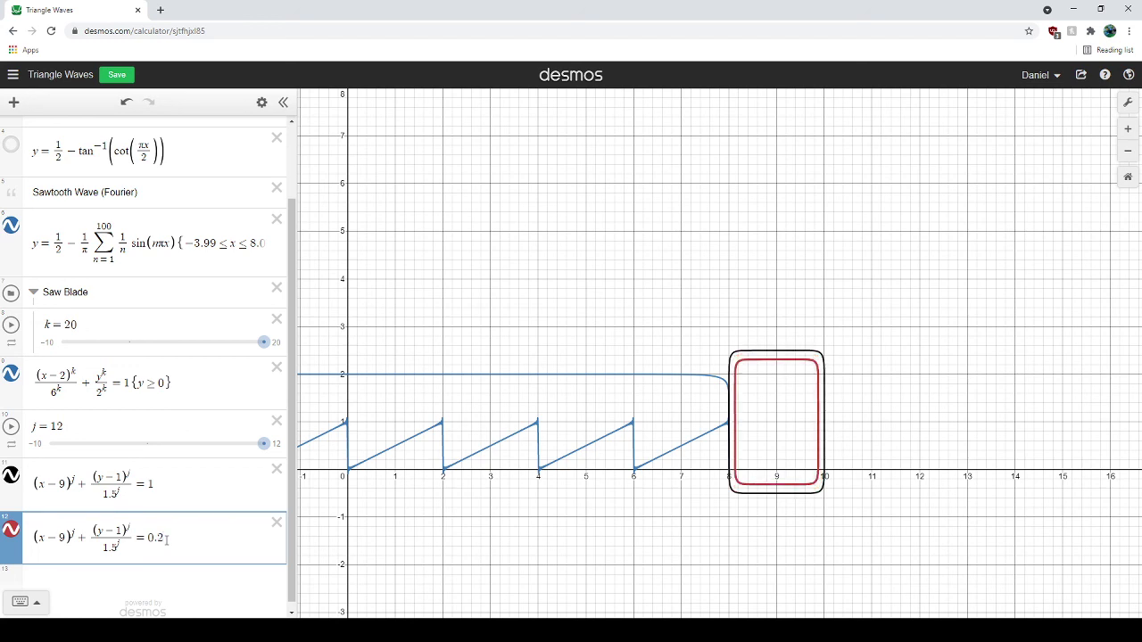
key("BackSpace")
type("1")
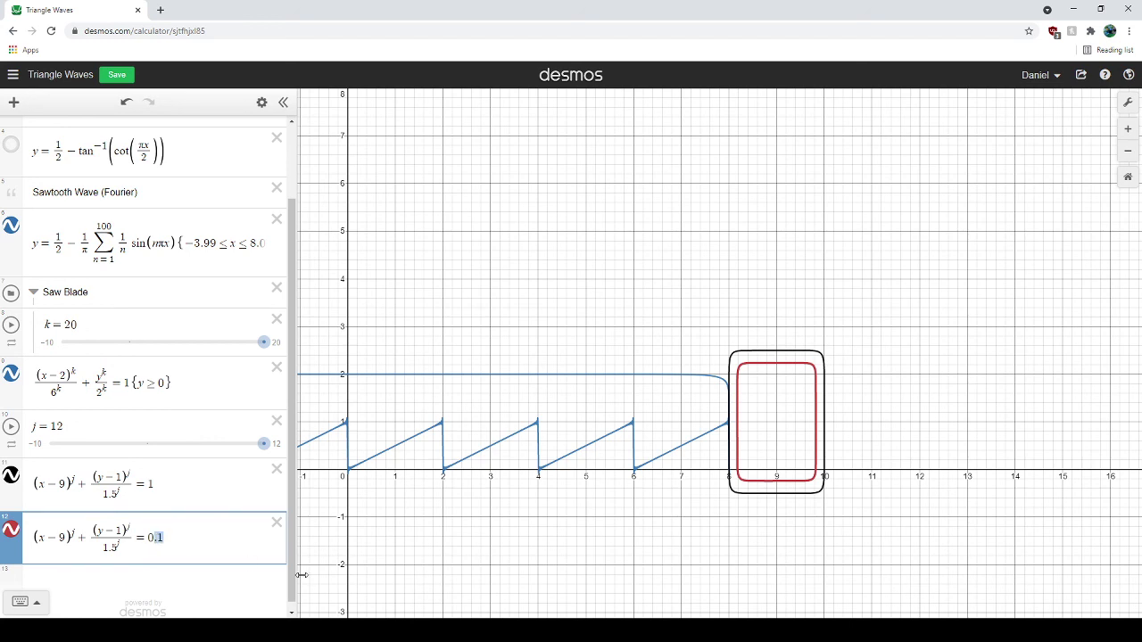
type("05")
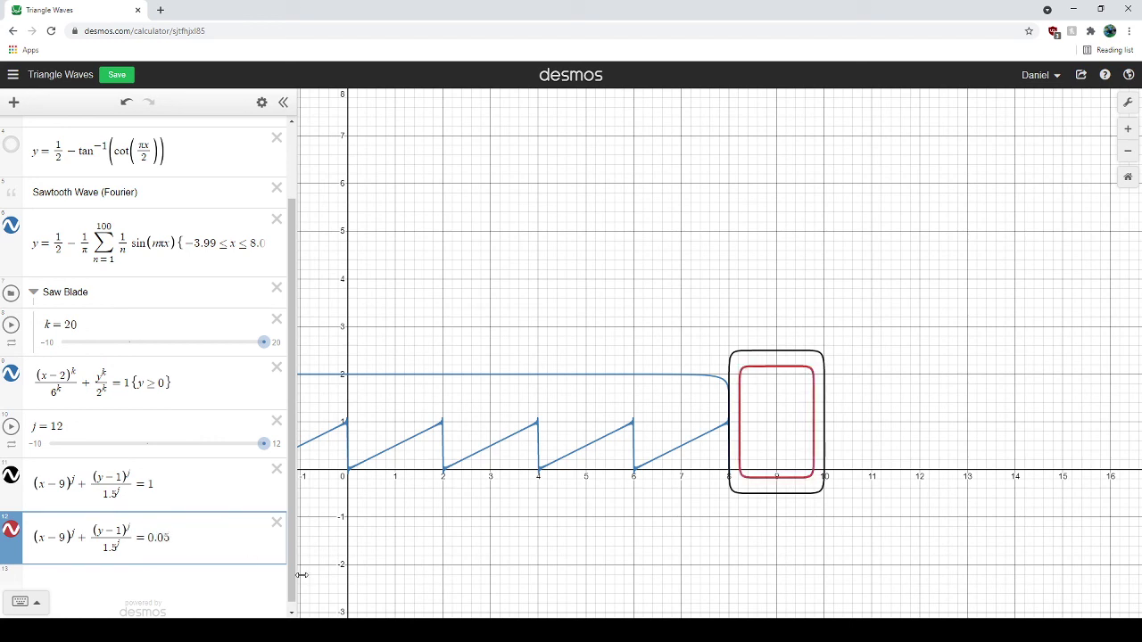
Set the red copy's right-hand side to 0.7^j, nesting it inside the black handle.
key("shift+Left")
key("shift+Left")
type("8^j")
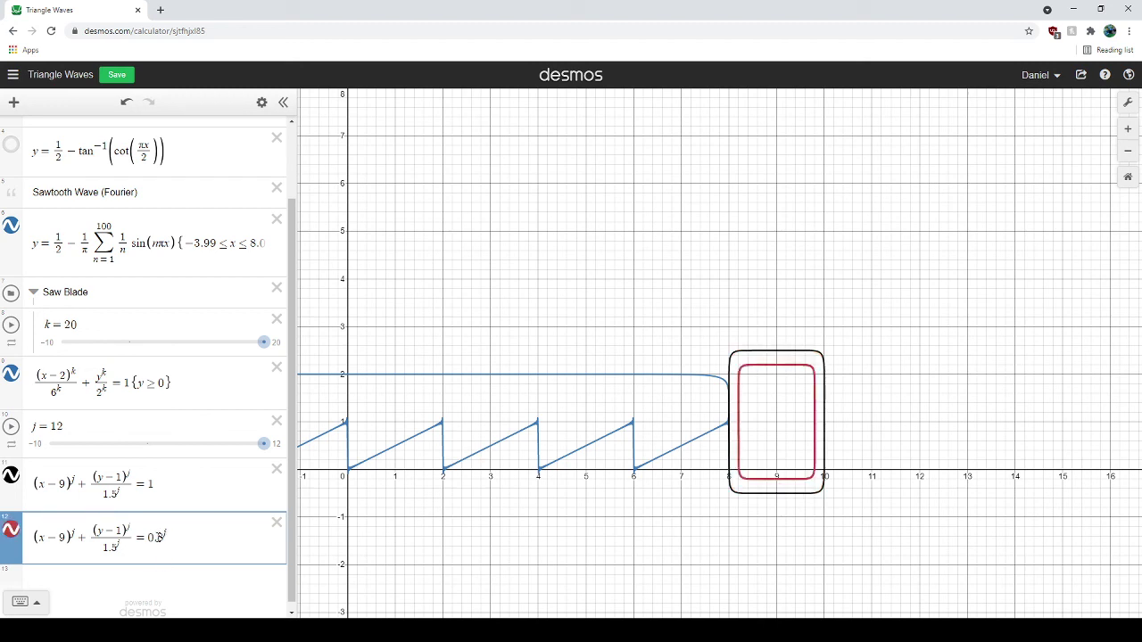
double_click(158, 537)
type("5")
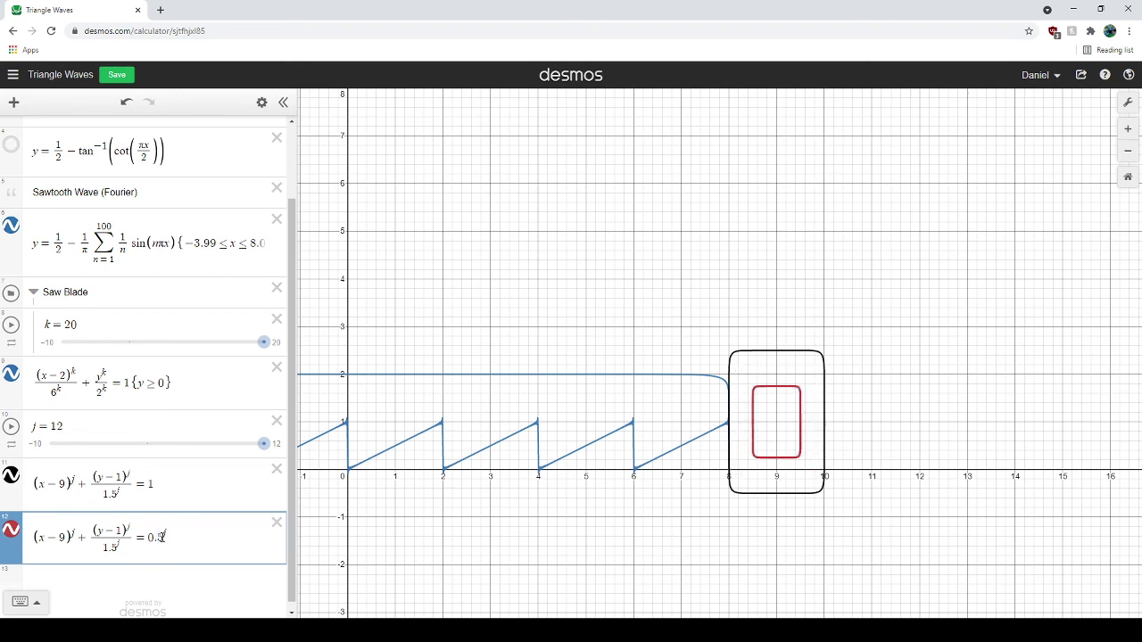
key("shift+Left")
type("6")
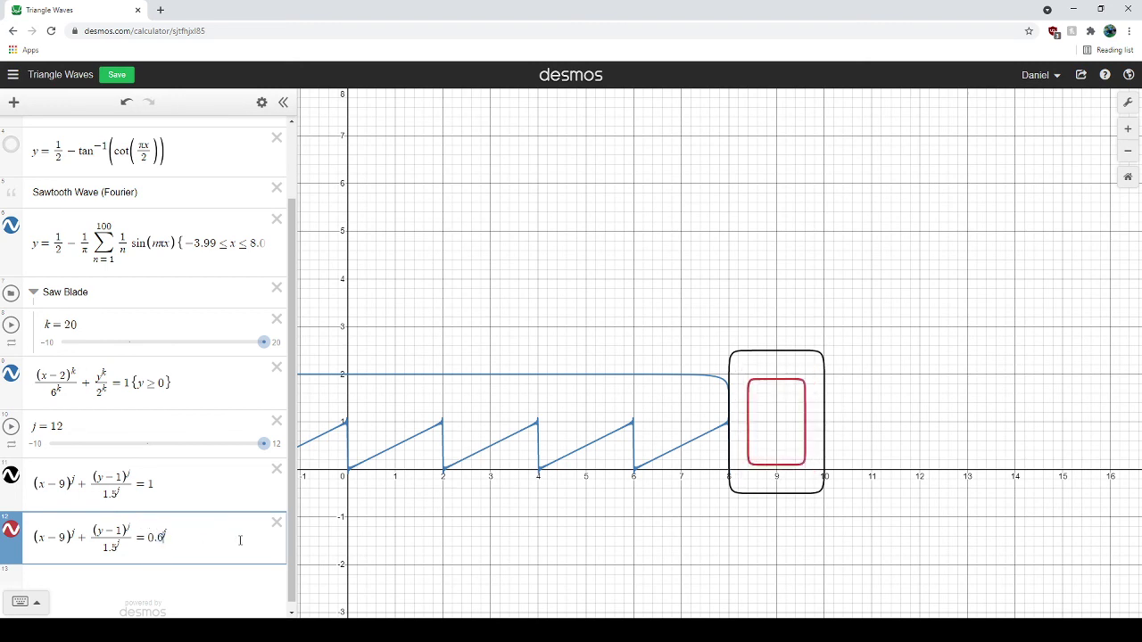
type("7")
Zoom out and pan so the whole saw, from x = −4 to the handle, is visible.
scroll(572, 506, "down", 2)
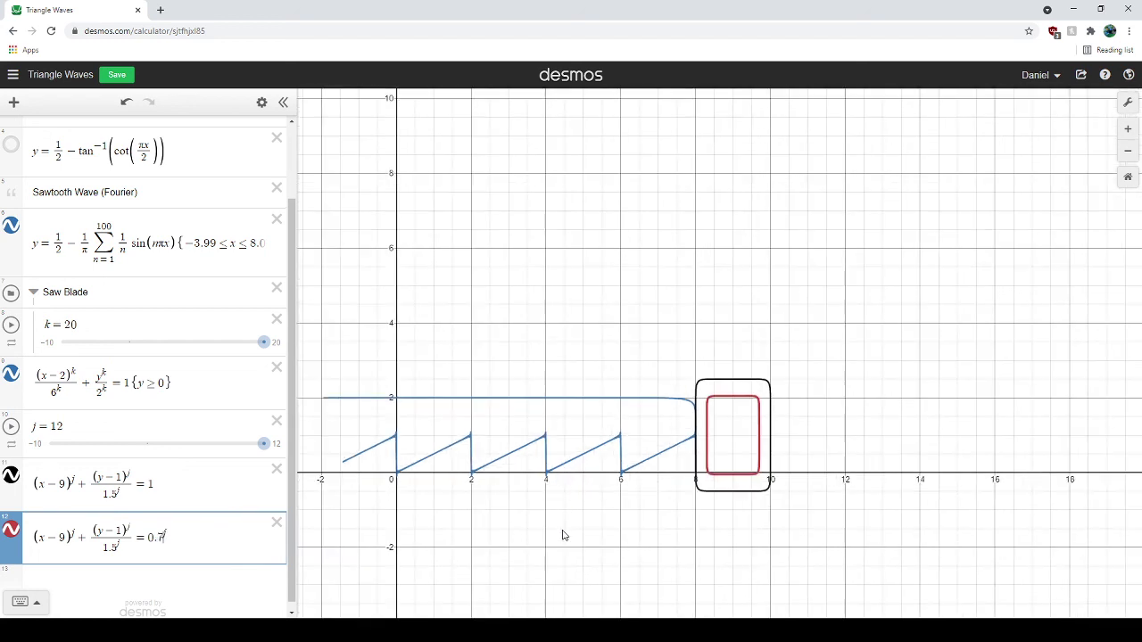
left_click_drag(561, 540, 770, 516)
scroll(728, 529, "down", 1)
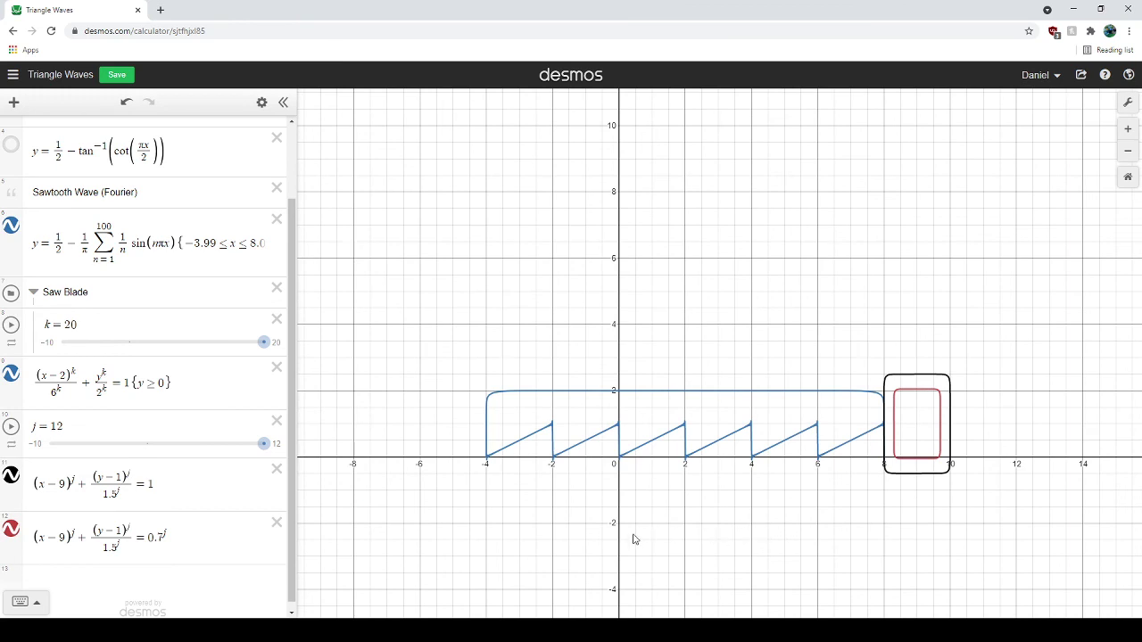
Recolour the sawtooth wave, blade outline and inner handle rectangle black.
left_click(261, 103)
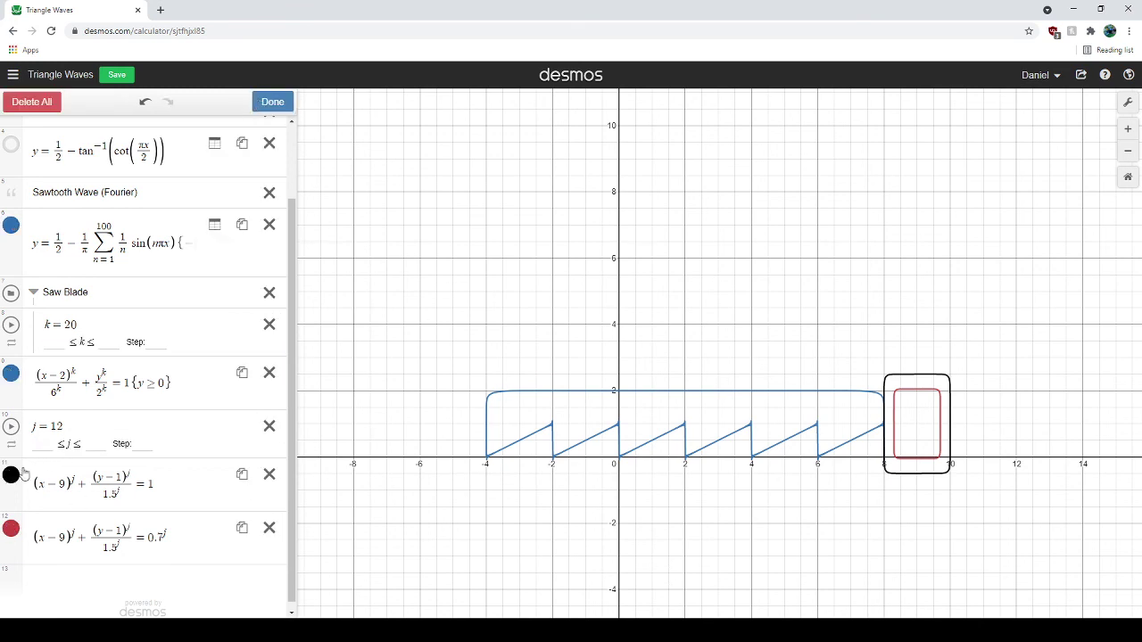
left_click(11, 225)
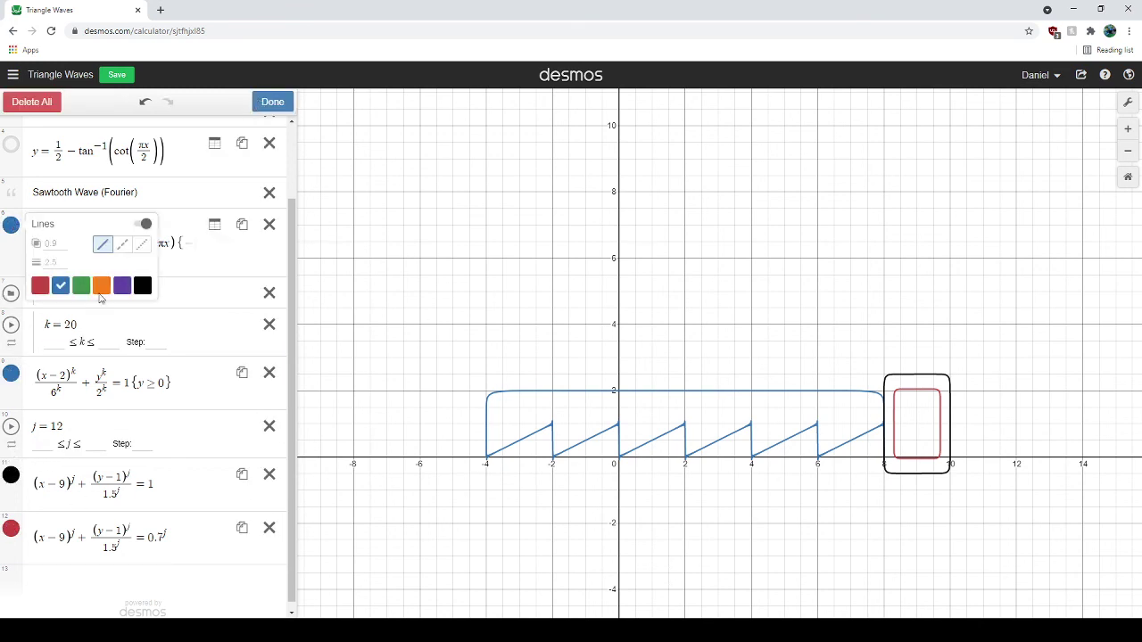
left_click(143, 286)
left_click(10, 373)
left_click(143, 434)
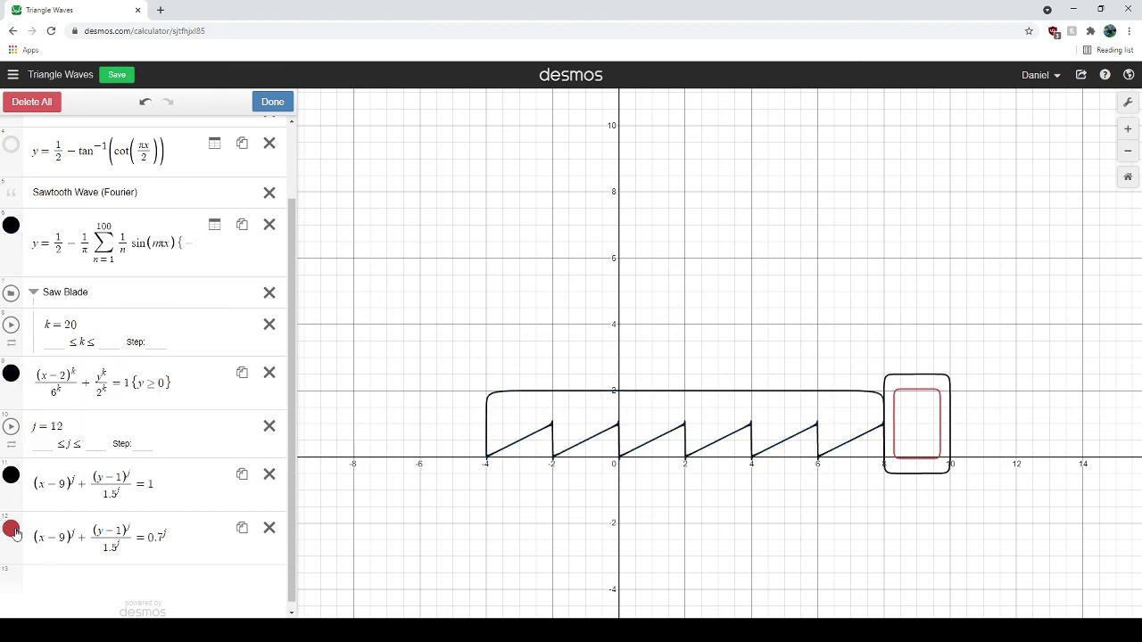
left_click(11, 528)
left_click(143, 589)
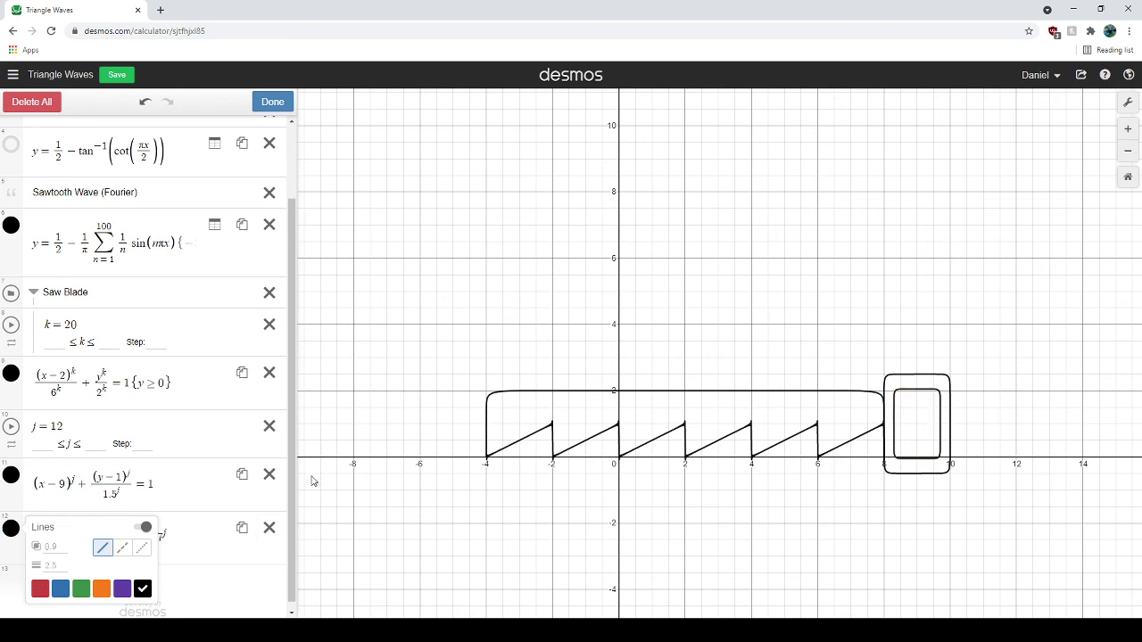
left_click(348, 434)
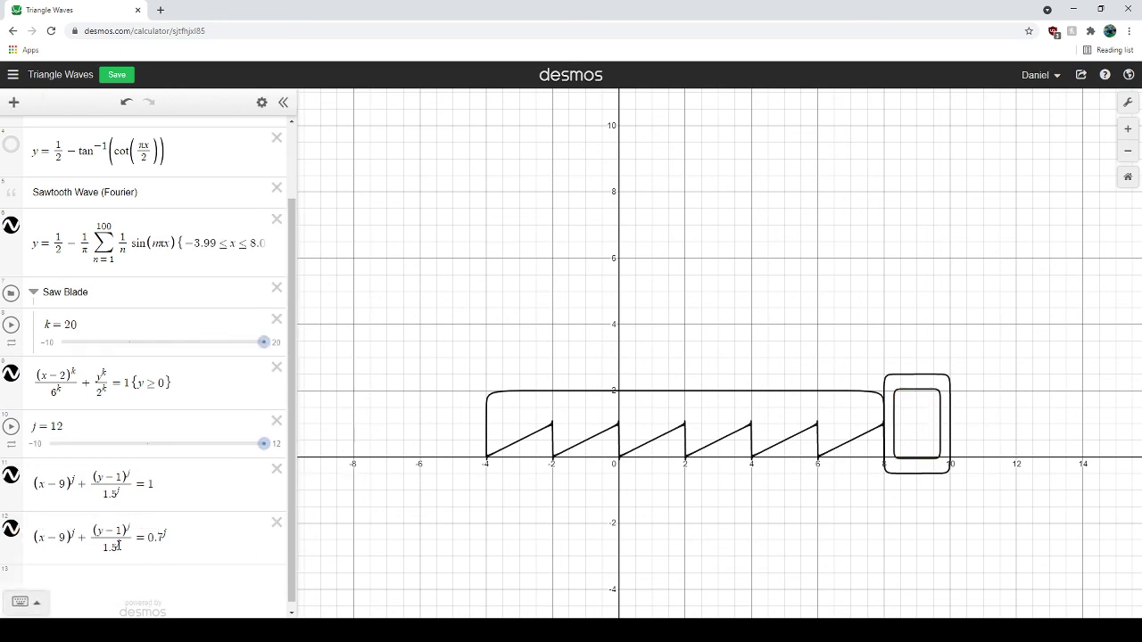